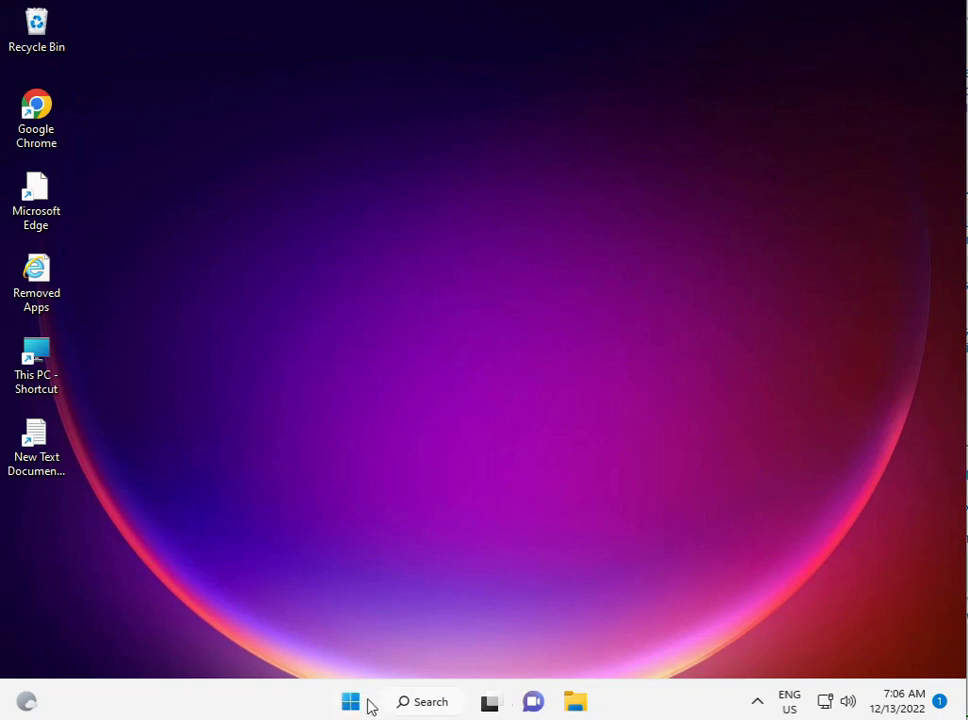
- Open Windows Settings and check the Windows Update page for available updates
left_click(368, 704)
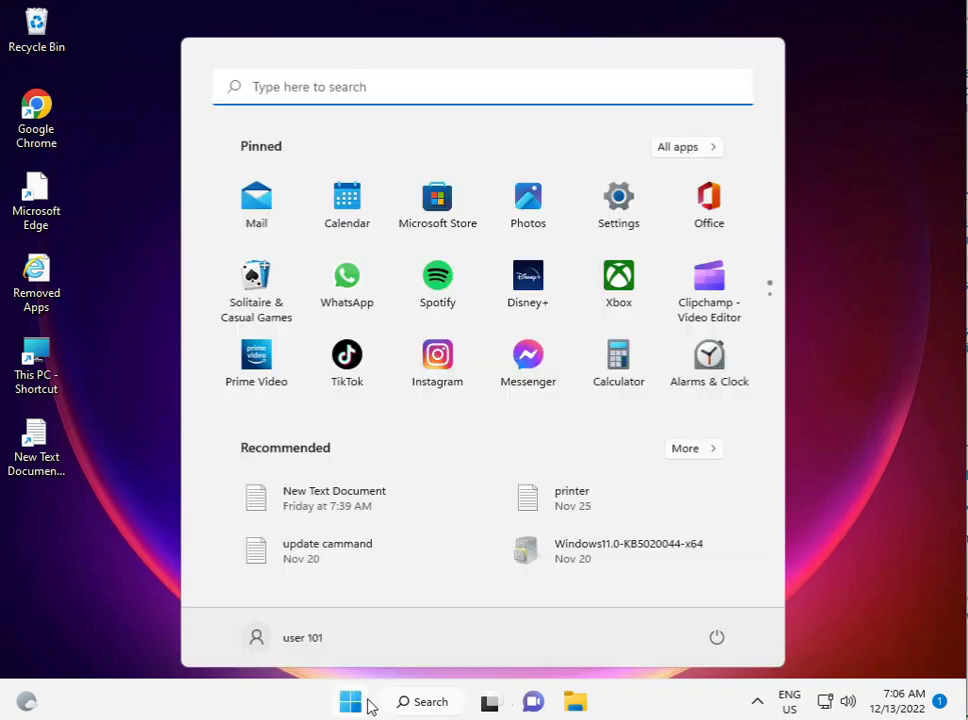
left_click(601, 203)
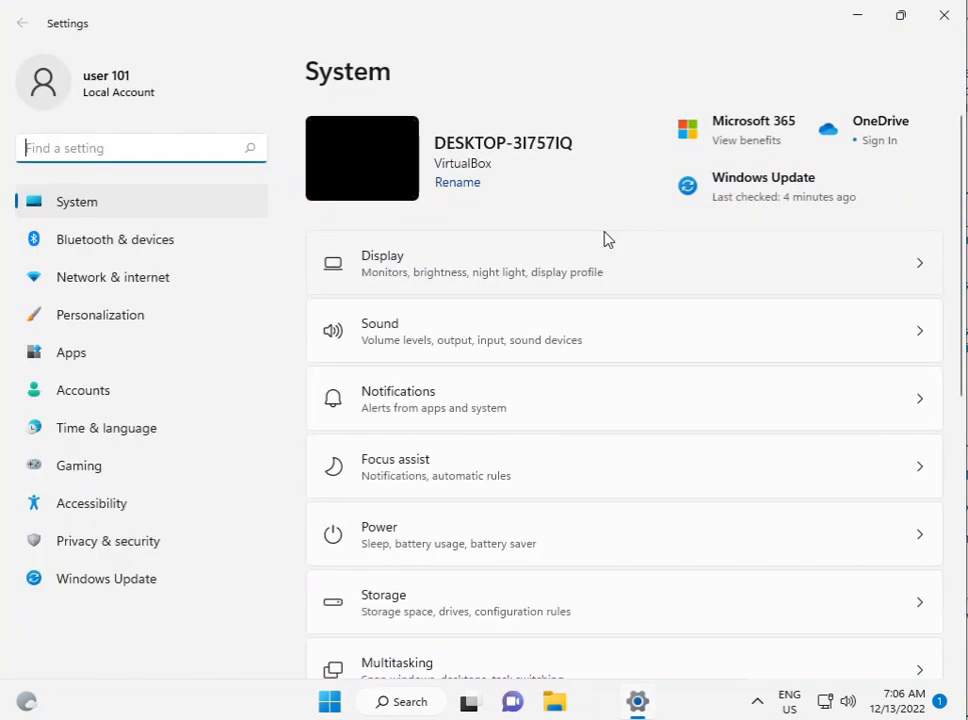
left_click(119, 586)
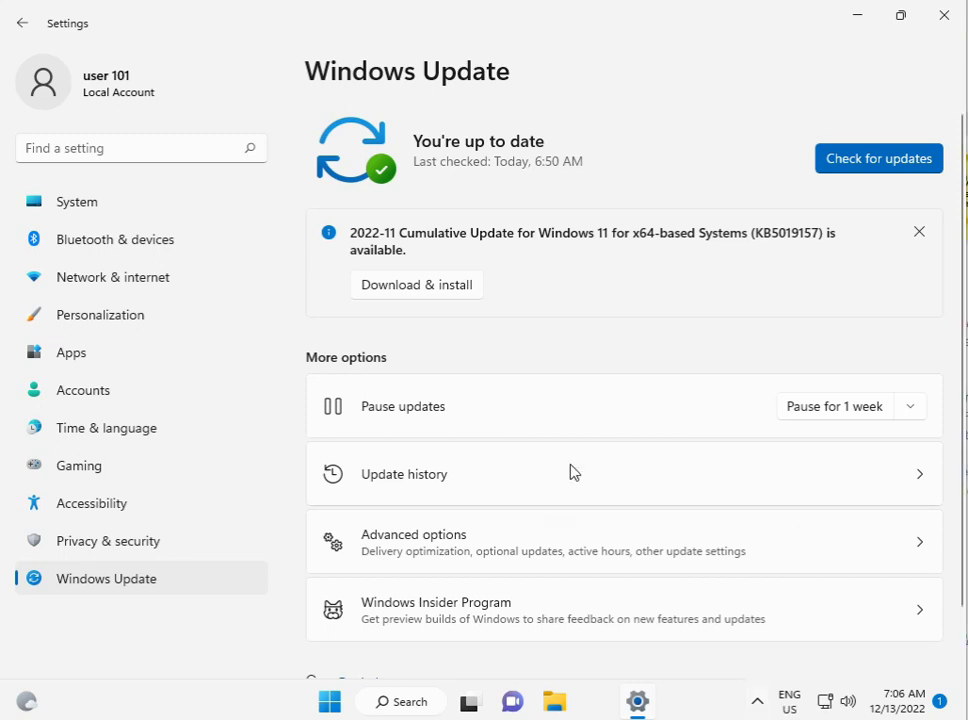
- Open the list of other troubleshooters in the System troubleshooting settings
left_click(112, 204)
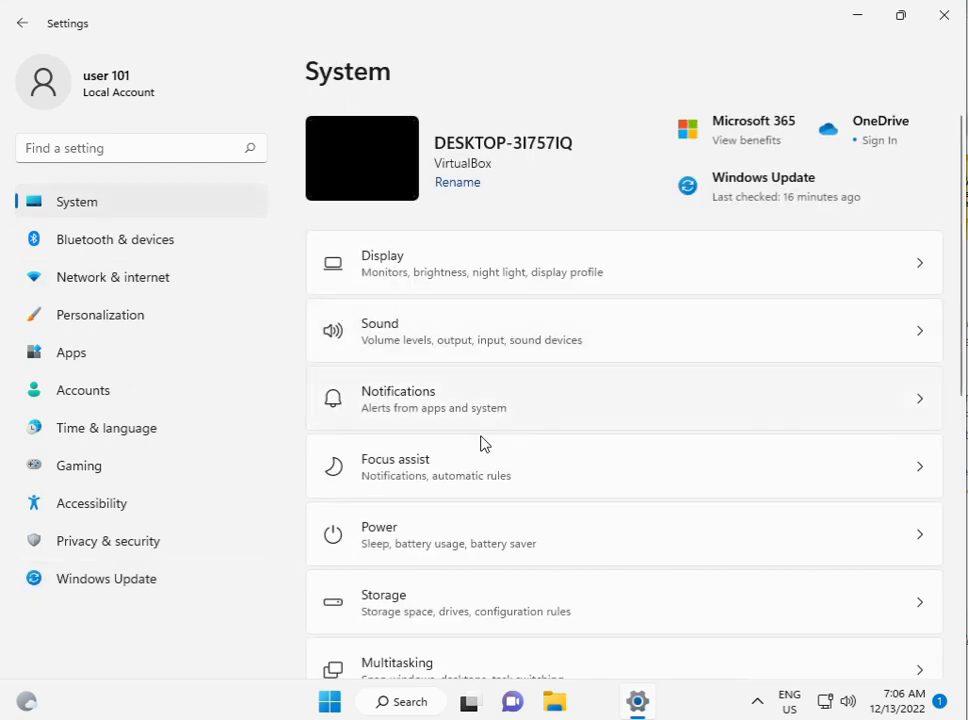
scroll(531, 539, "down", 2)
scroll(531, 539, "down", 3)
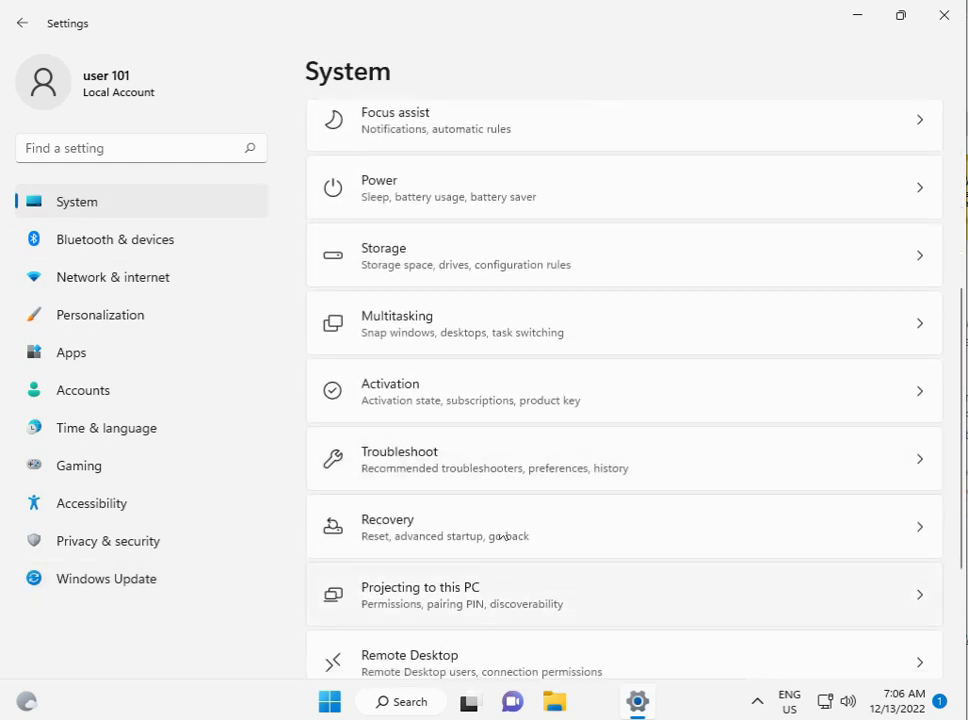
left_click(475, 478)
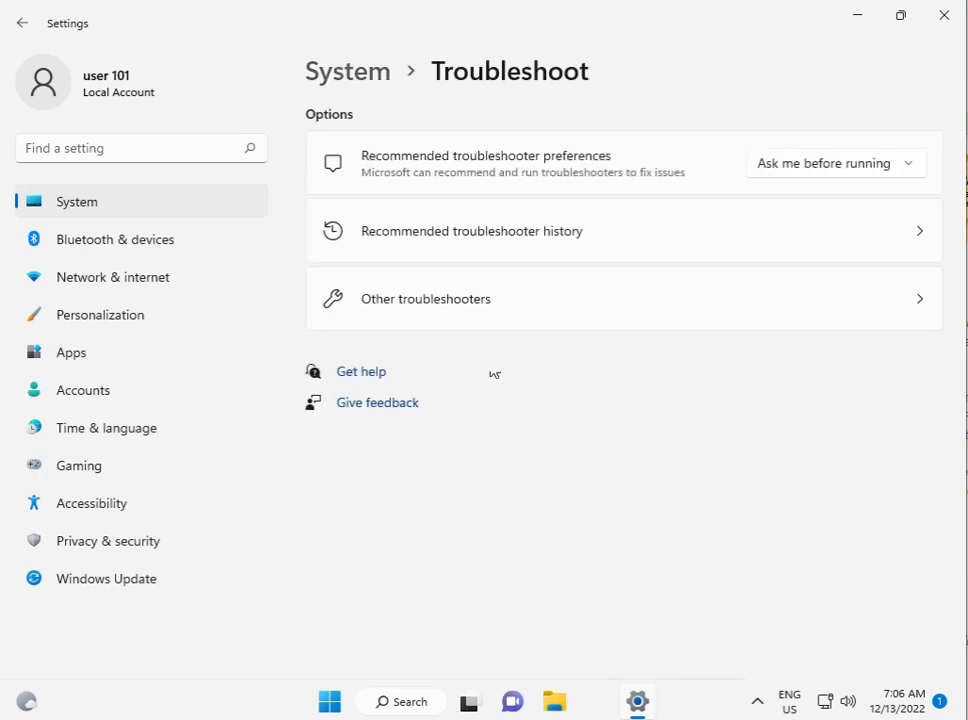
left_click(494, 303)
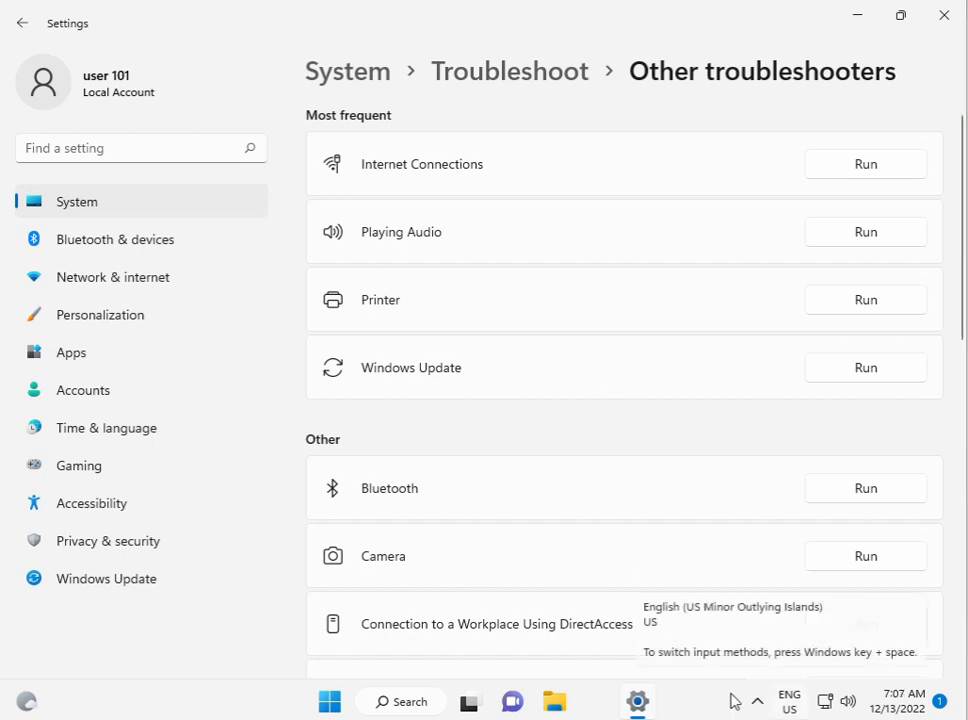
- Run the Windows Store Apps troubleshooter and continue past the Microsoft account sign-in without signing in
scroll(573, 486, "down", 1)
scroll(573, 486, "down", 5)
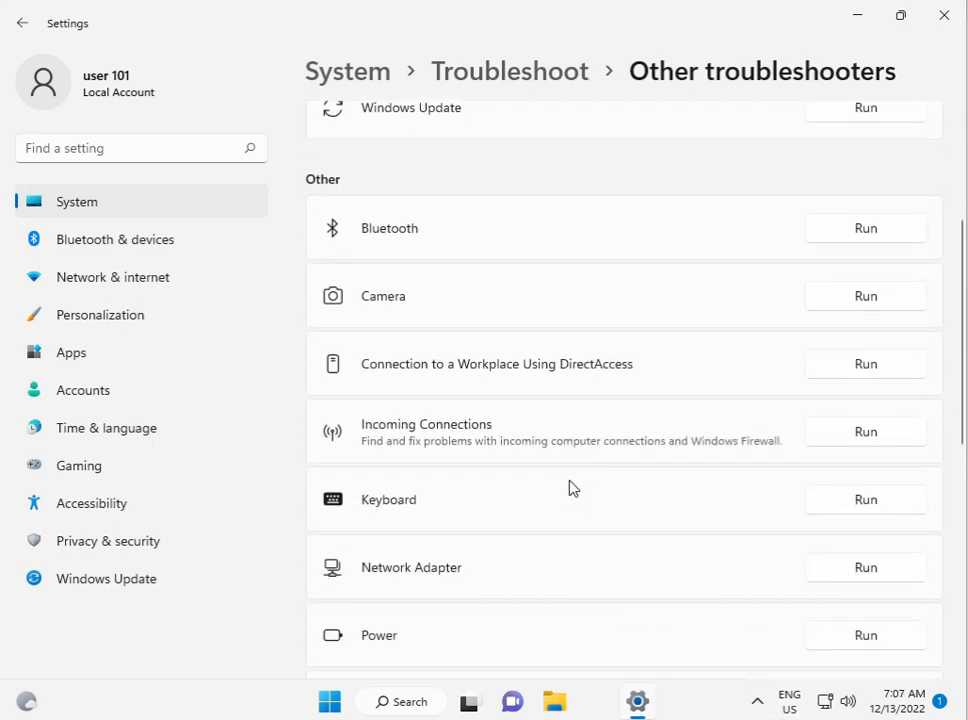
scroll(573, 486, "down", 3)
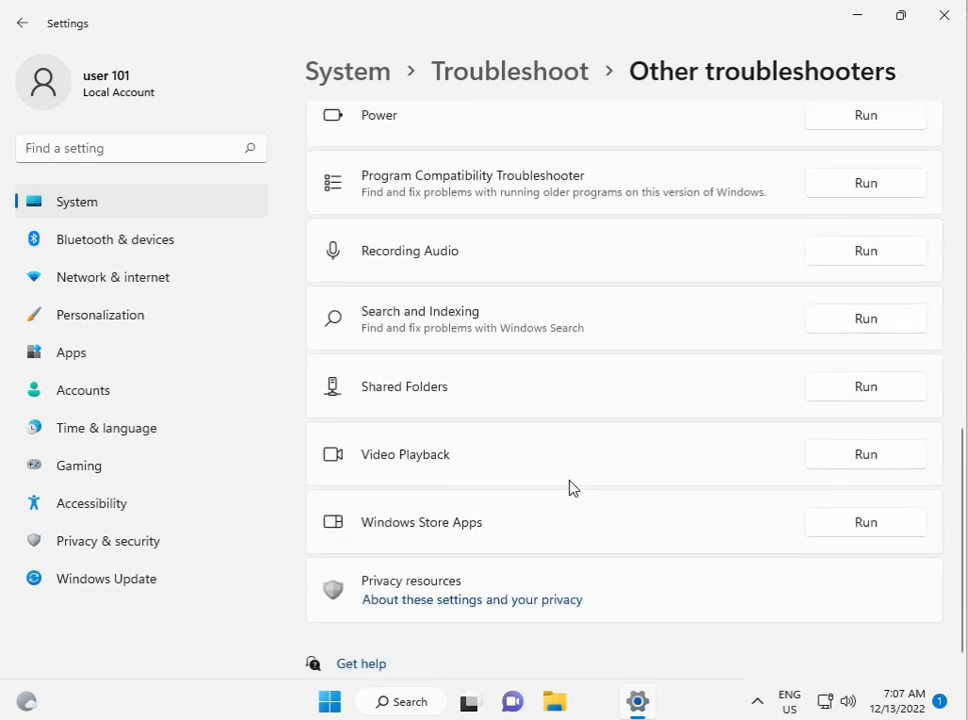
left_click(864, 523)
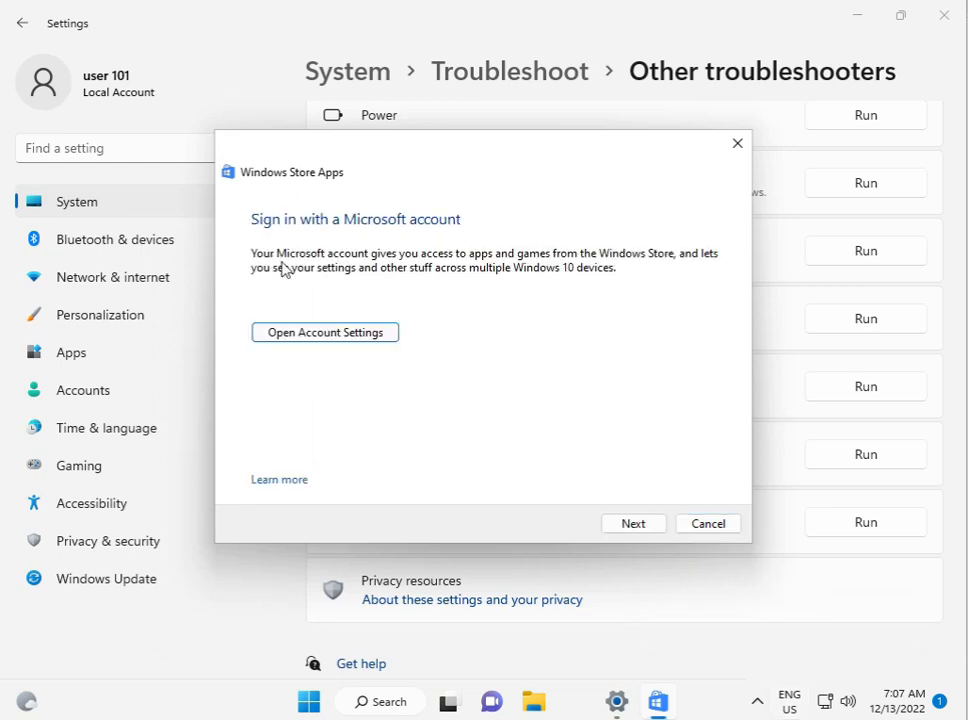
left_click(645, 528)
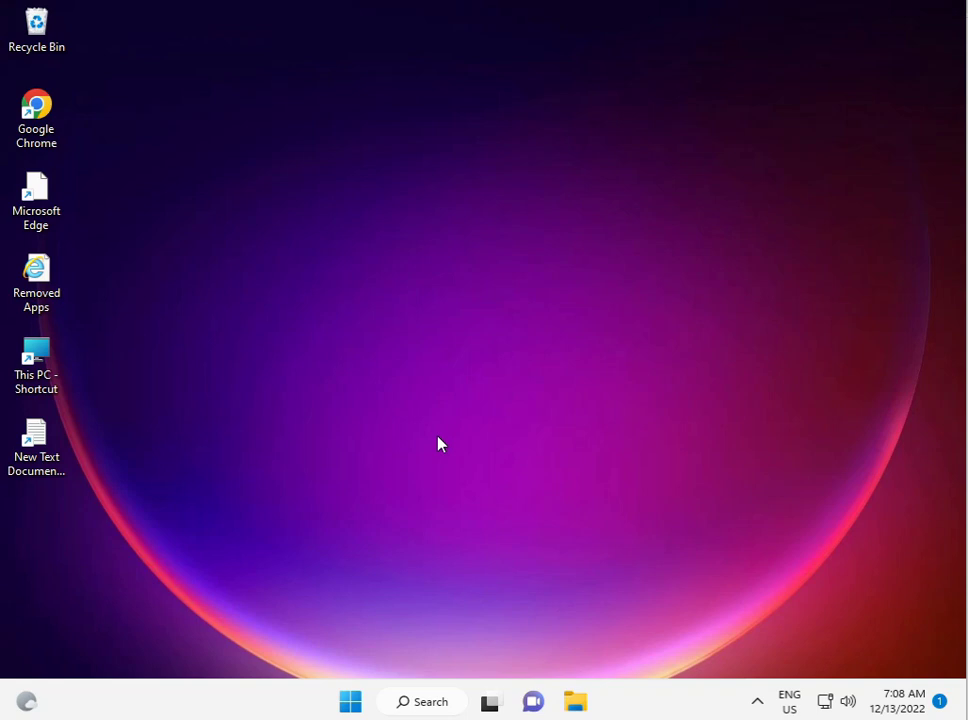
- Reopen Windows Settings and go to the installed apps list under Apps & features
left_click(351, 704)
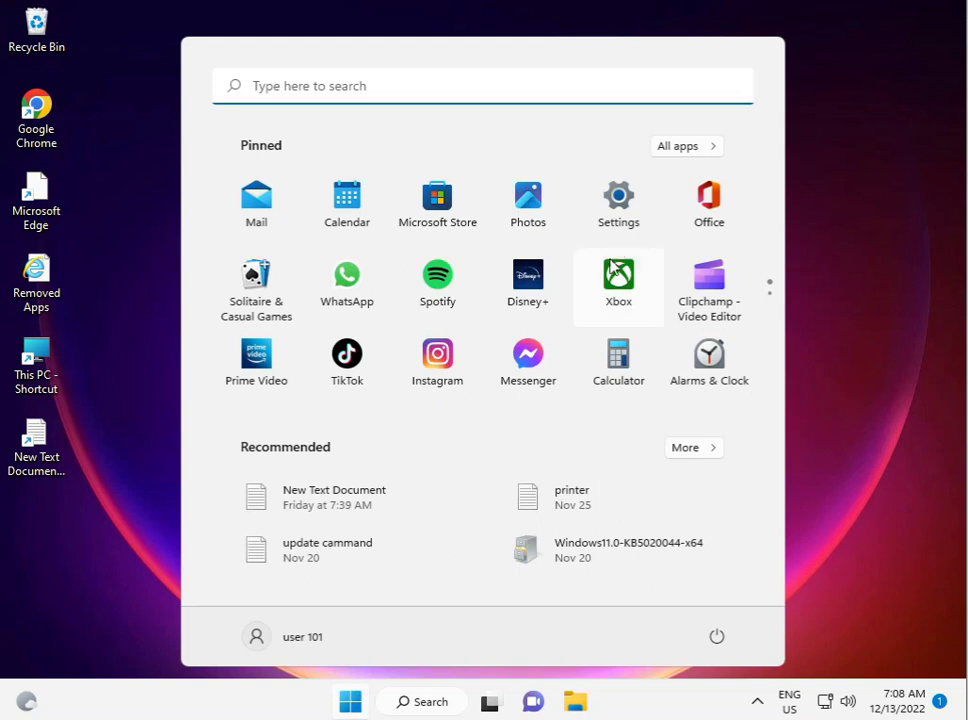
left_click(619, 219)
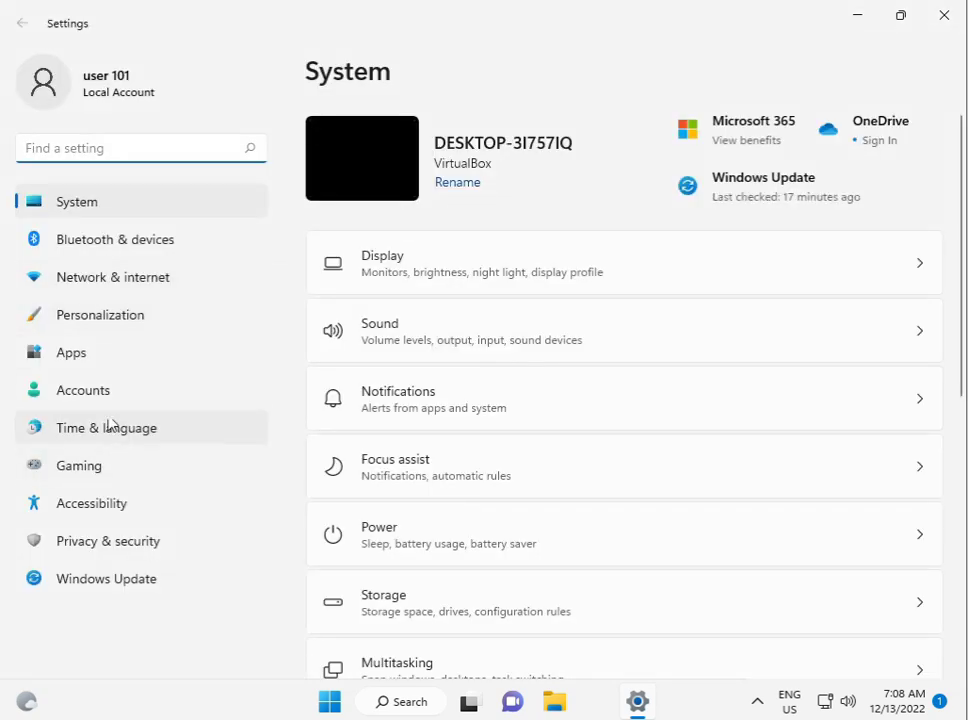
left_click(125, 358)
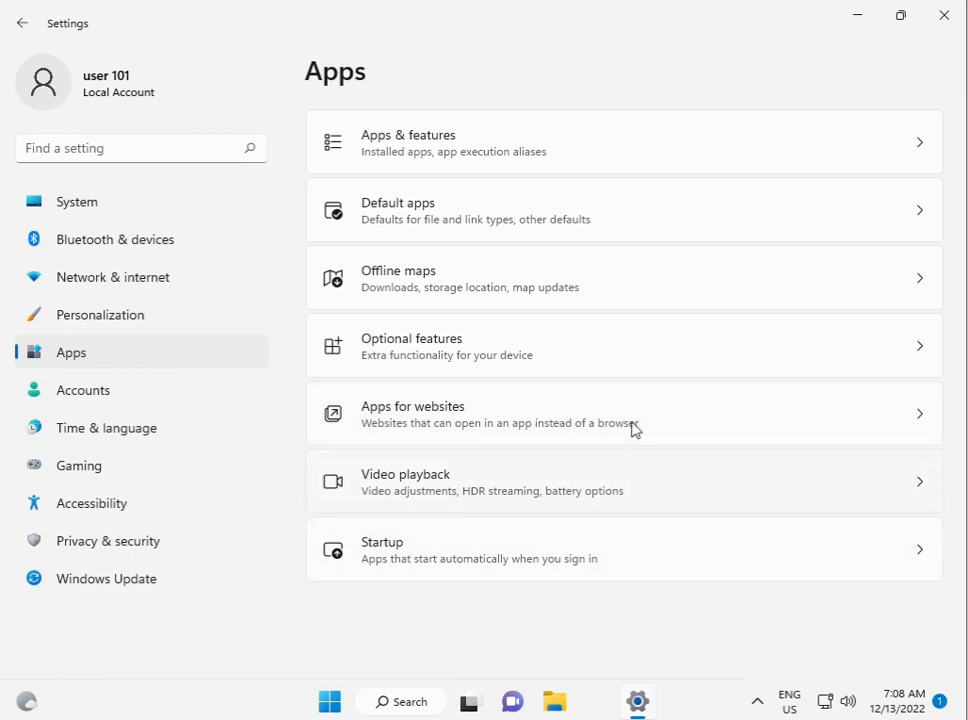
left_click(505, 158)
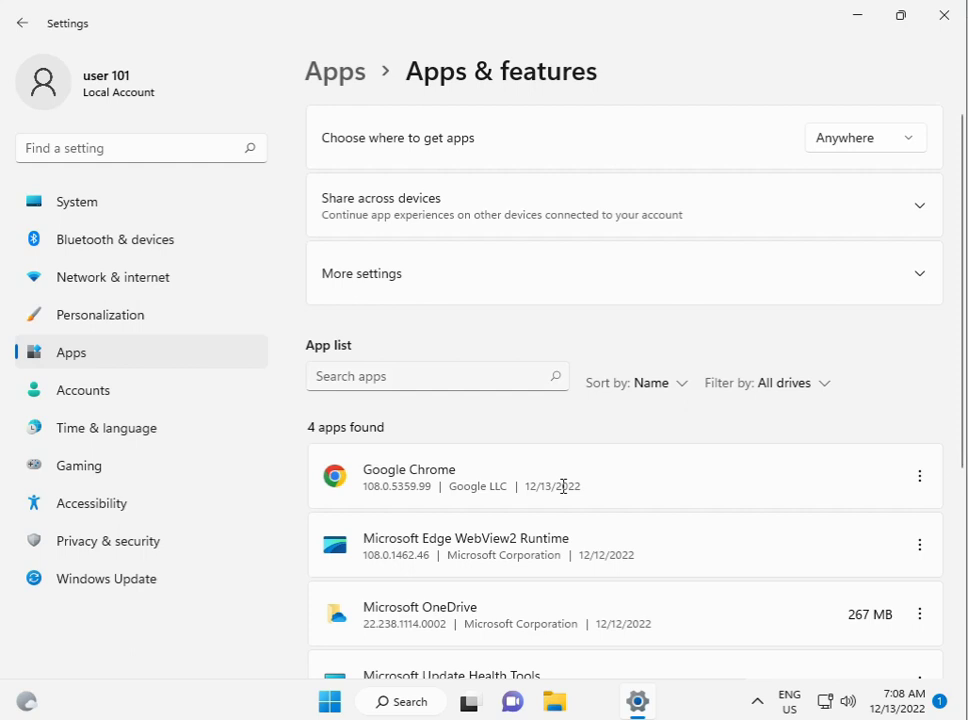
- Find the Camera app in the installed apps list and open its advanced options
scroll(563, 488, "down", 3)
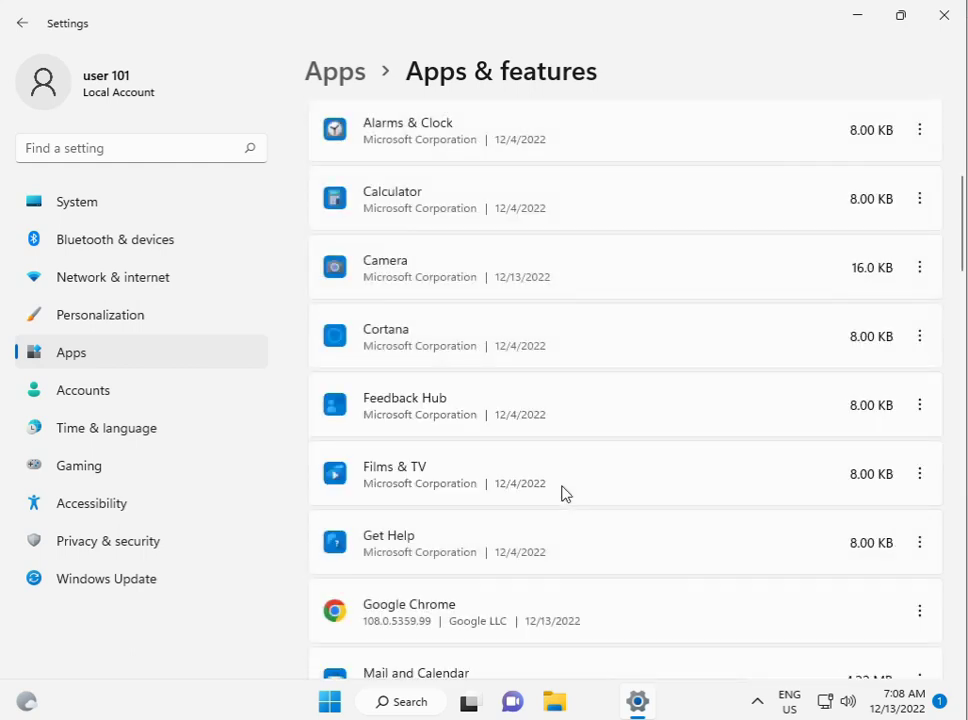
scroll(563, 490, "down", 3)
scroll(563, 490, "up", 4)
scroll(563, 490, "up", 1)
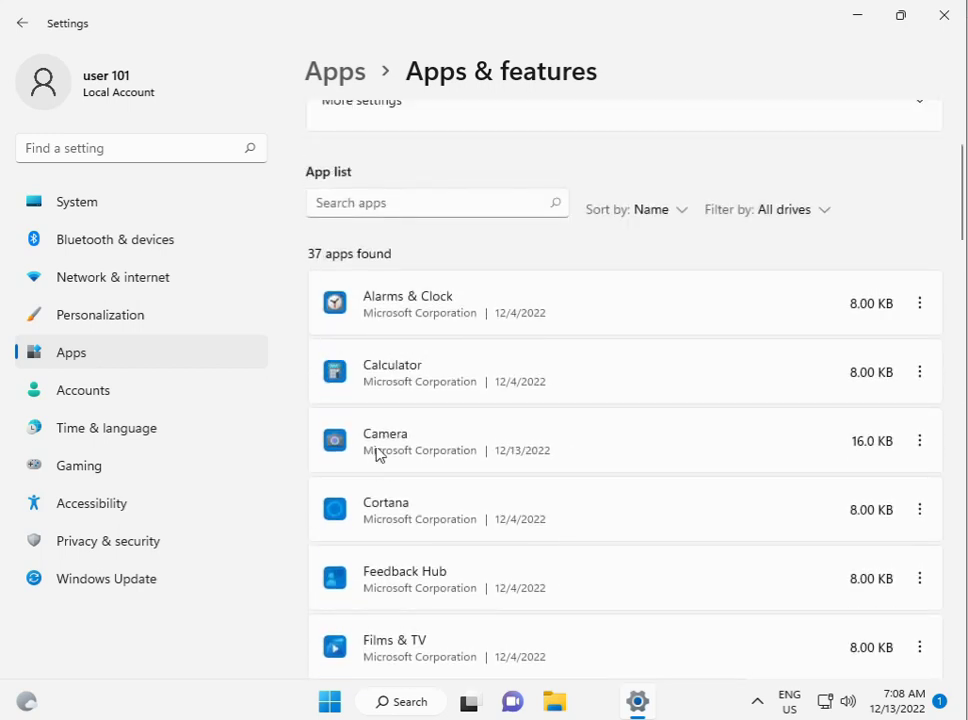
left_click(924, 446)
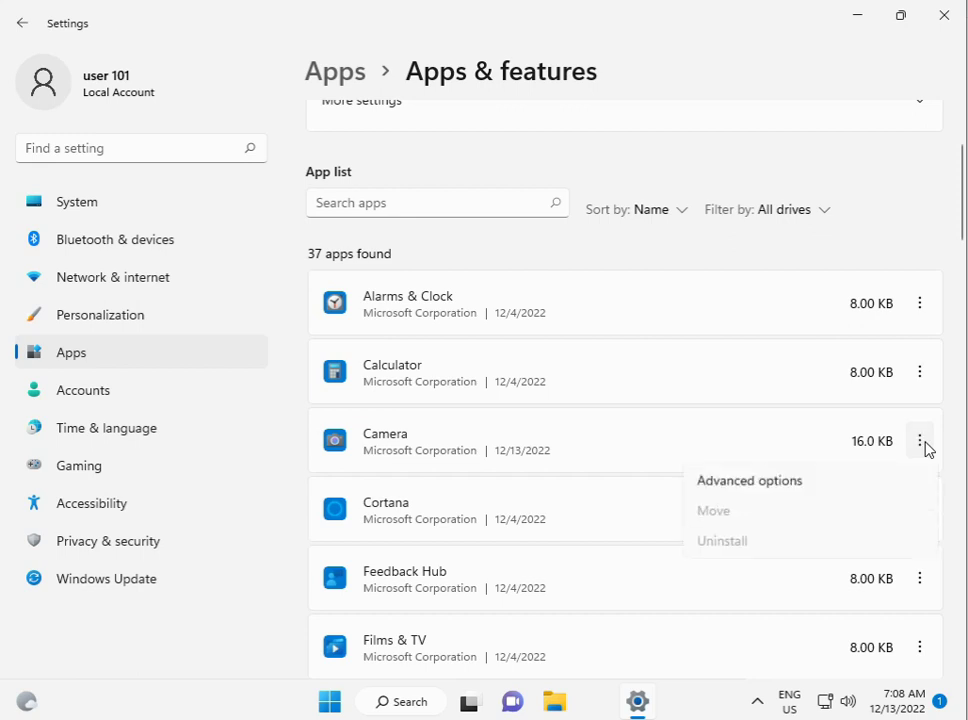
left_click(764, 488)
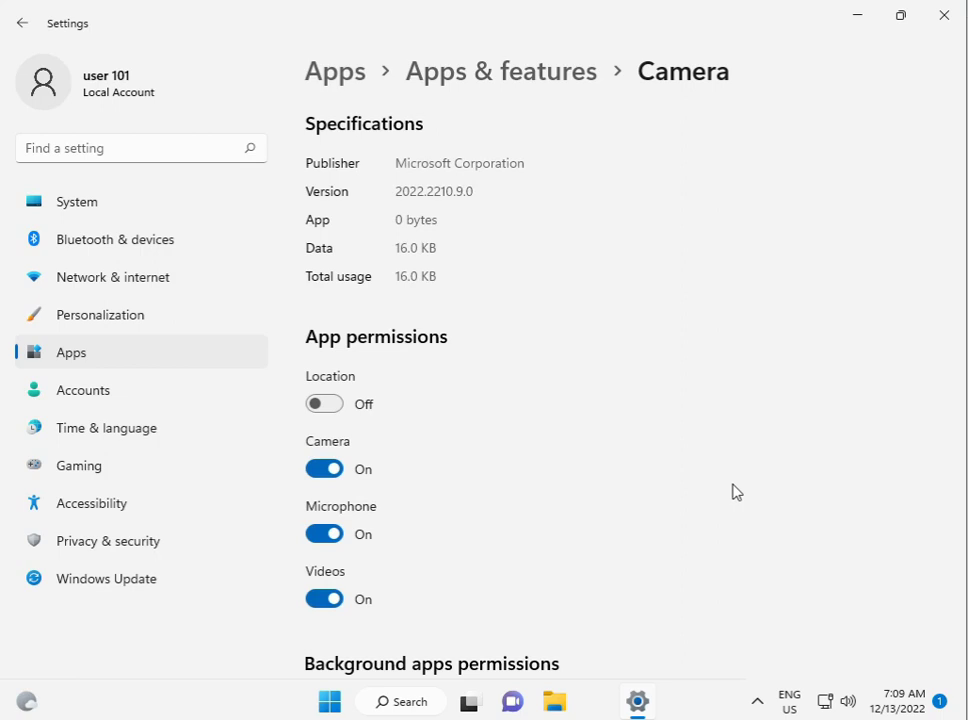
- Reset the Camera app and confirm the deletion of its data
scroll(561, 521, "down", 5)
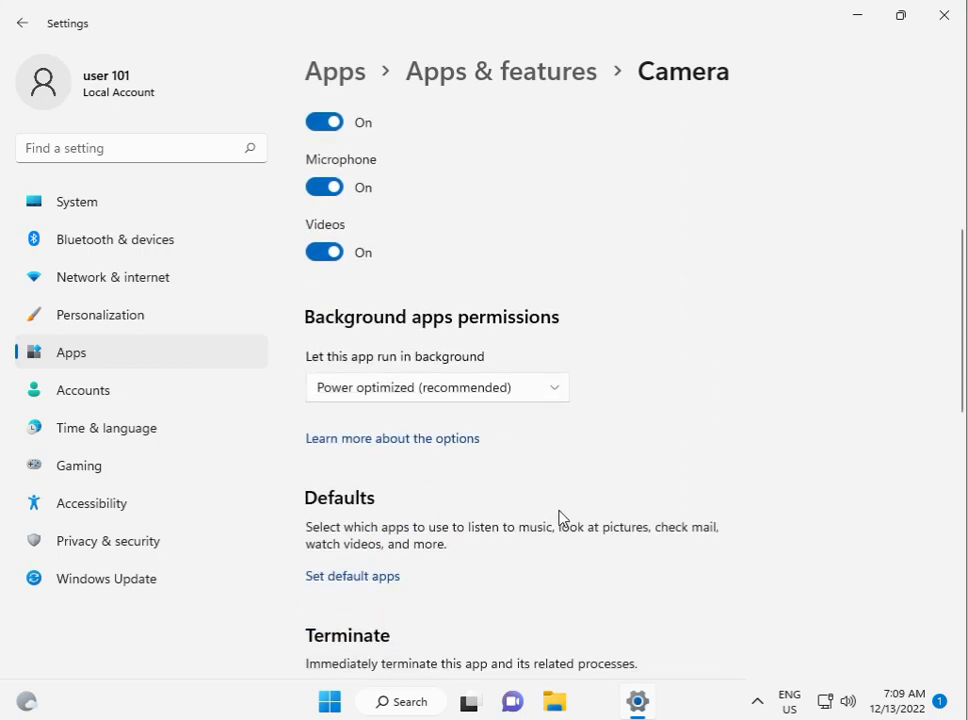
scroll(561, 521, "down", 5)
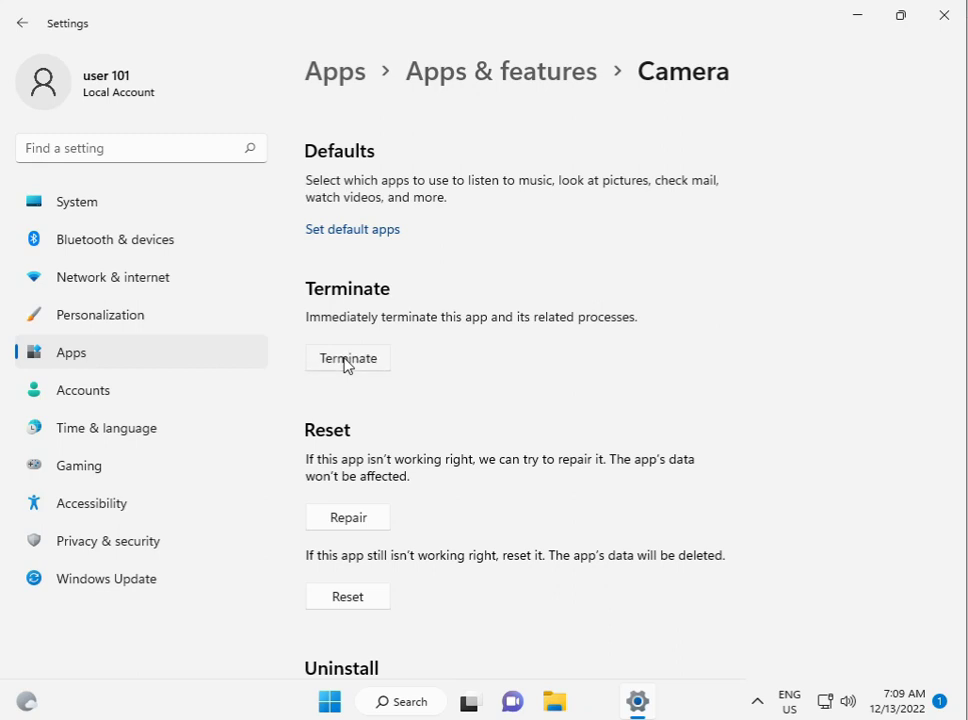
scroll(456, 394, "down", 1)
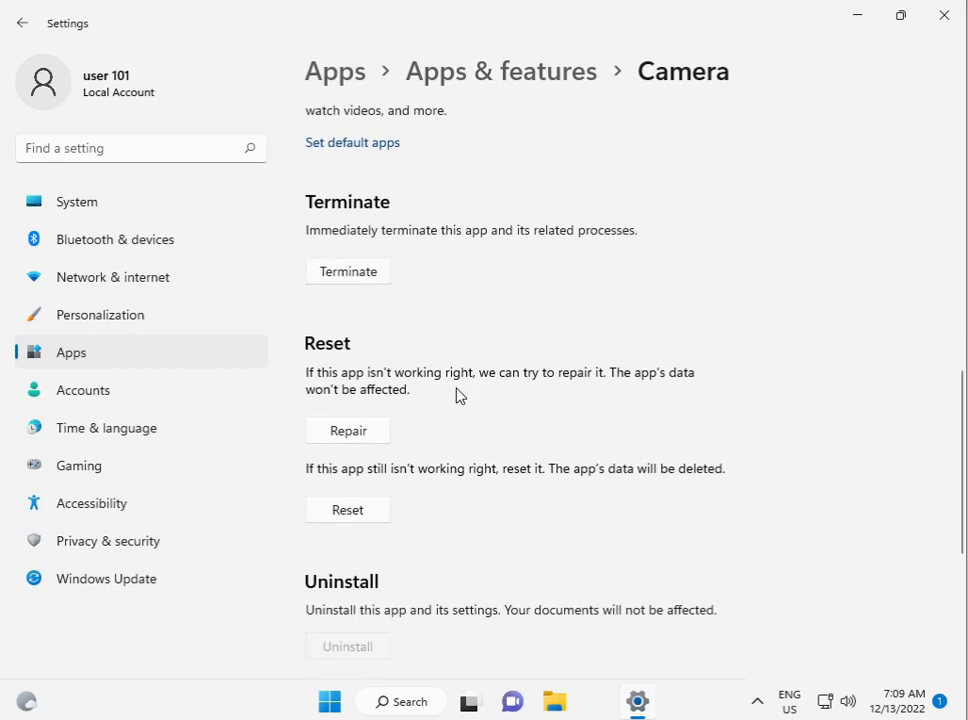
left_click(369, 509)
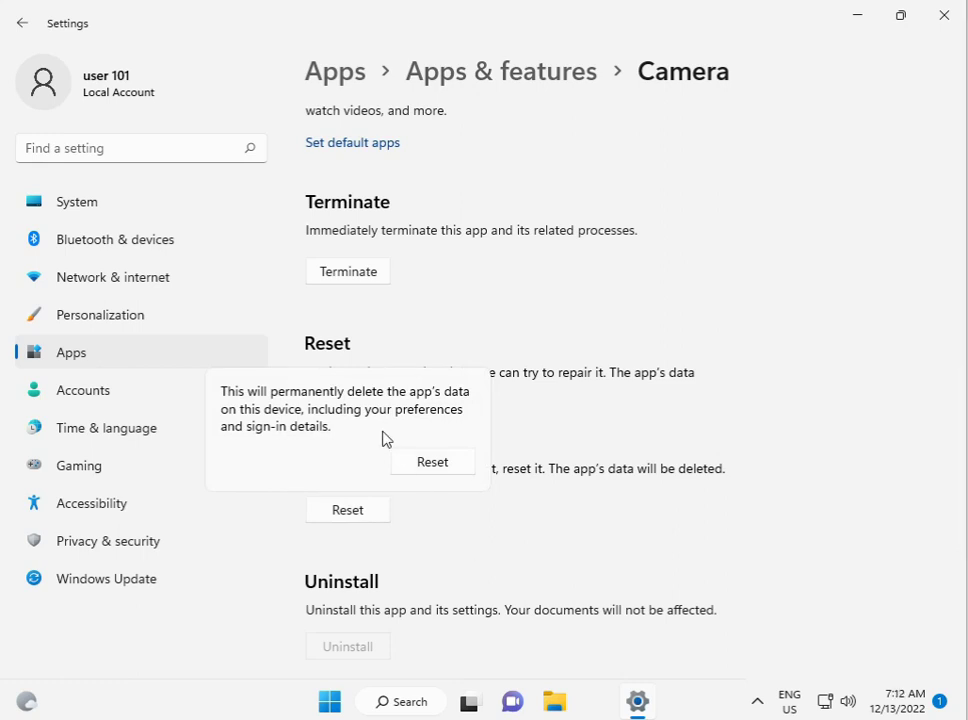
left_click(432, 465)
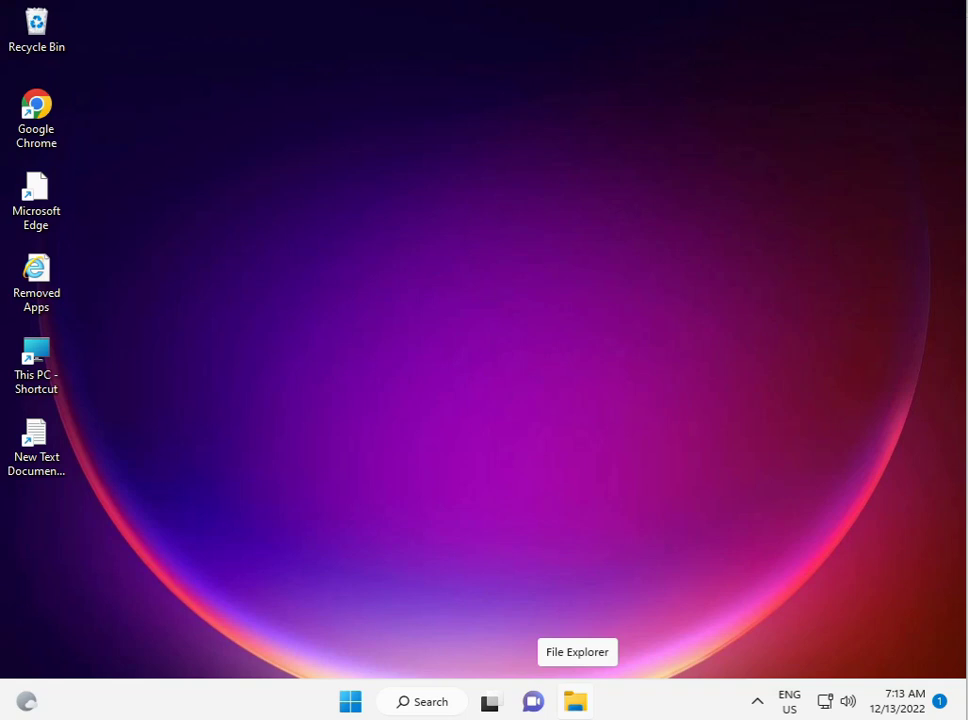
- Reopen Windows Settings and go to the Camera app permissions under Privacy & security
left_click(348, 705)
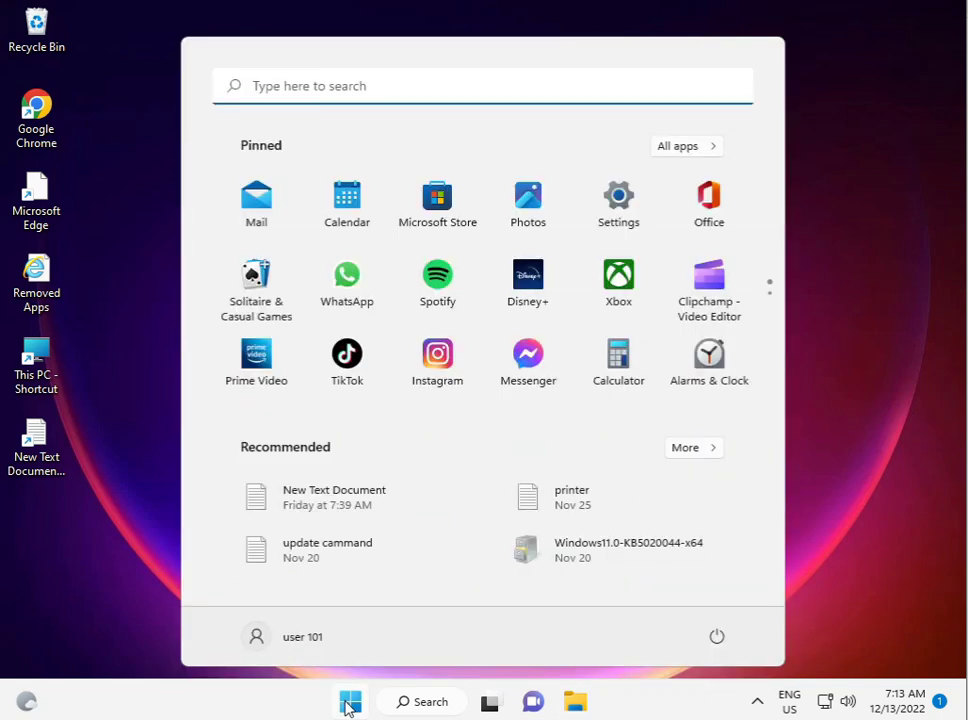
left_click(614, 196)
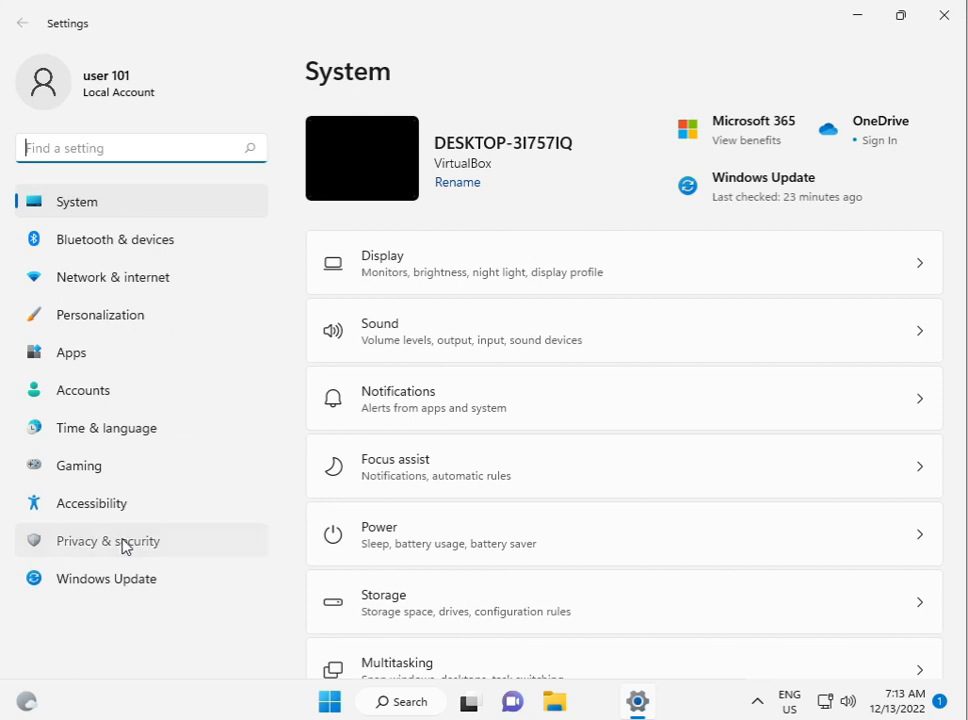
left_click(125, 544)
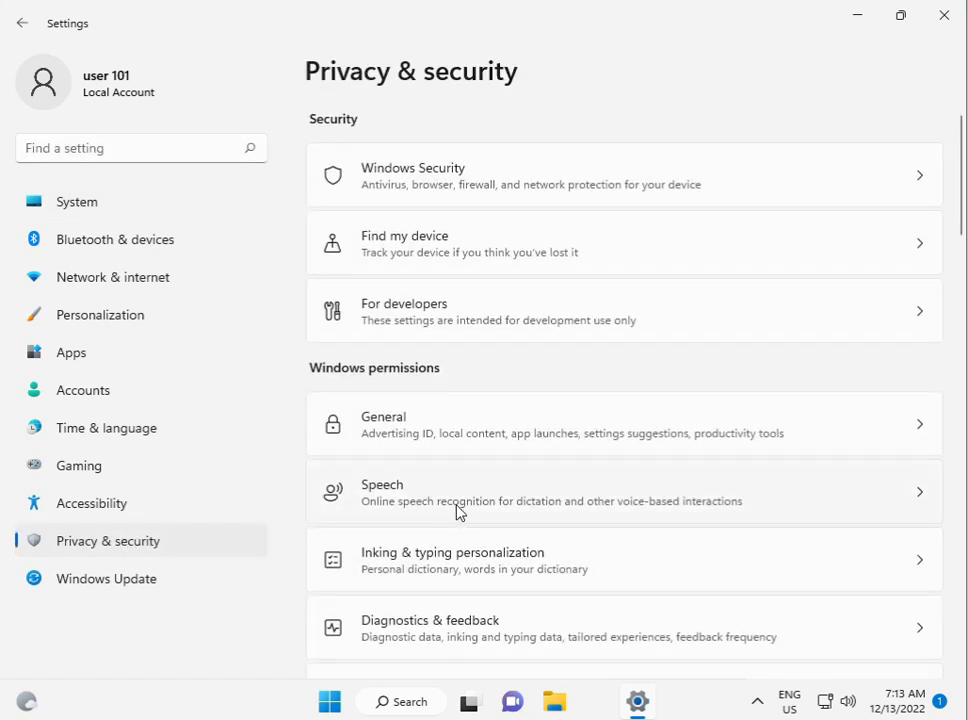
scroll(459, 512, "down", 5)
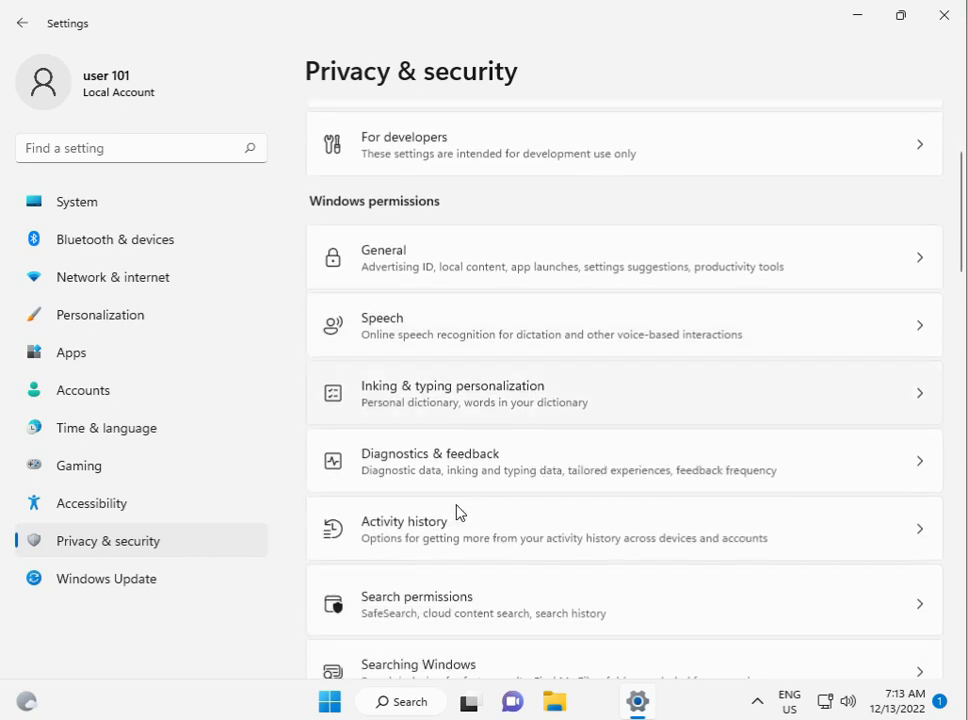
scroll(456, 512, "down", 2)
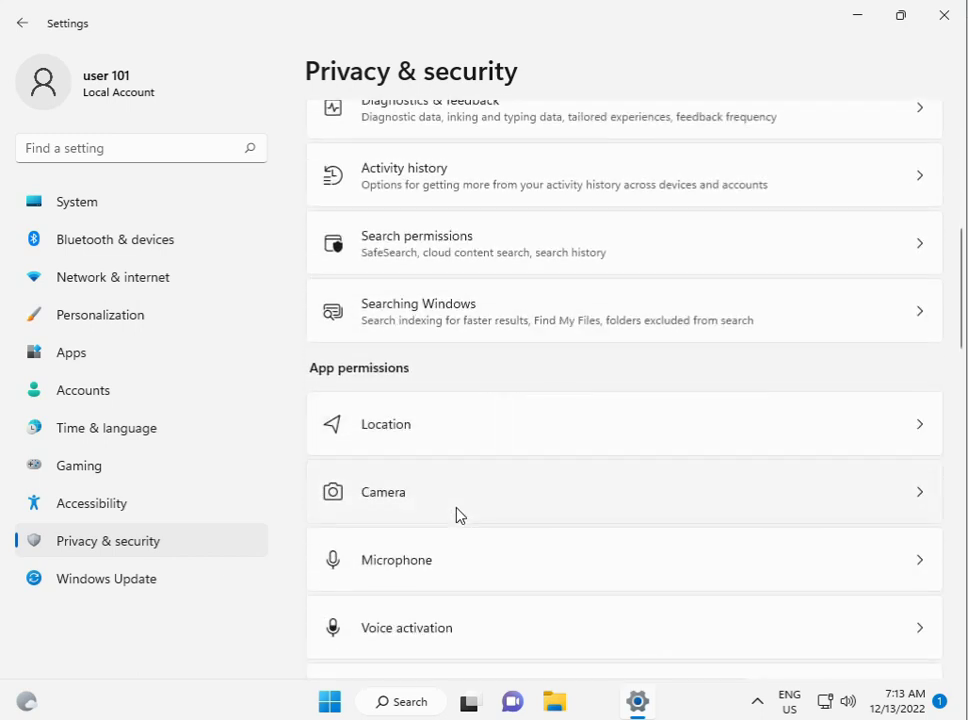
left_click(445, 512)
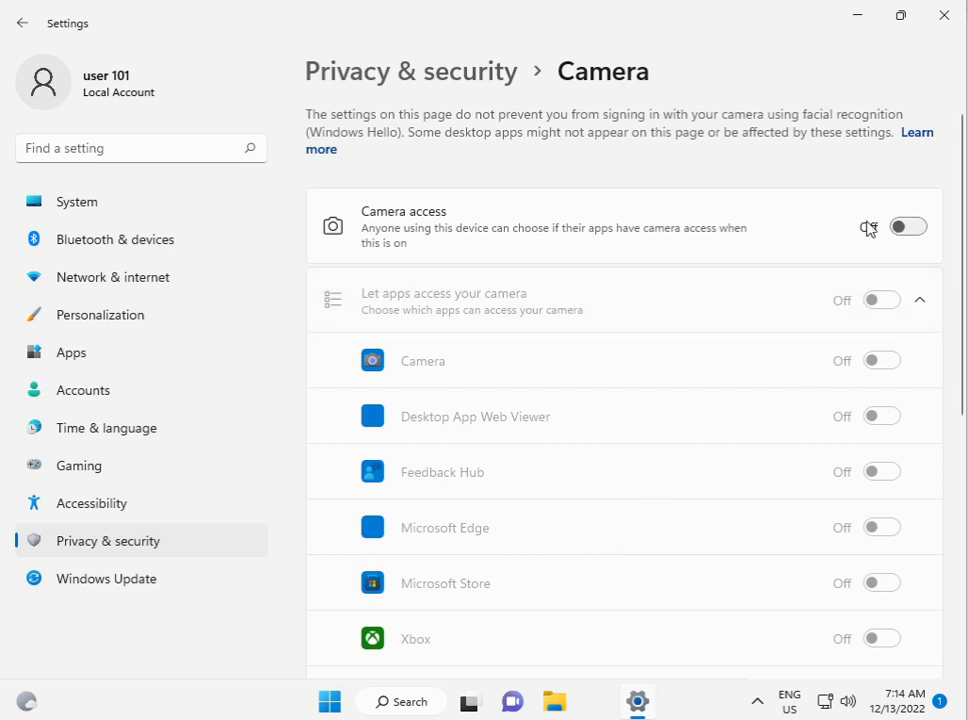
- Turn on camera access, allow Desktop App Web Viewer to use the camera, and close Settings
left_click(899, 229)
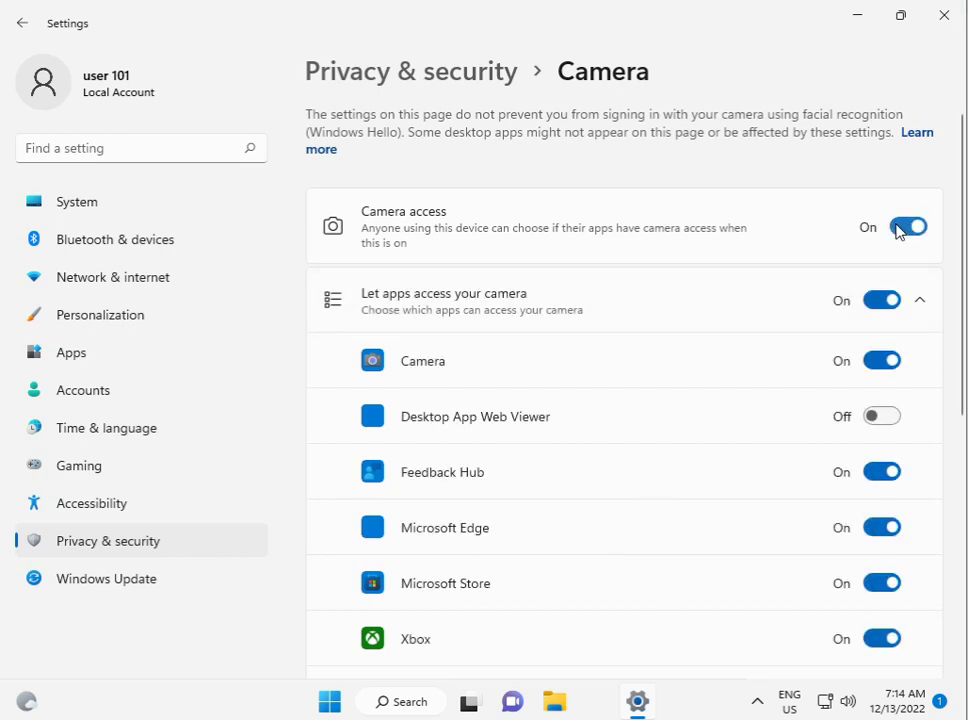
left_click(874, 421)
scroll(875, 425, "down", 3)
scroll(874, 425, "down", 2)
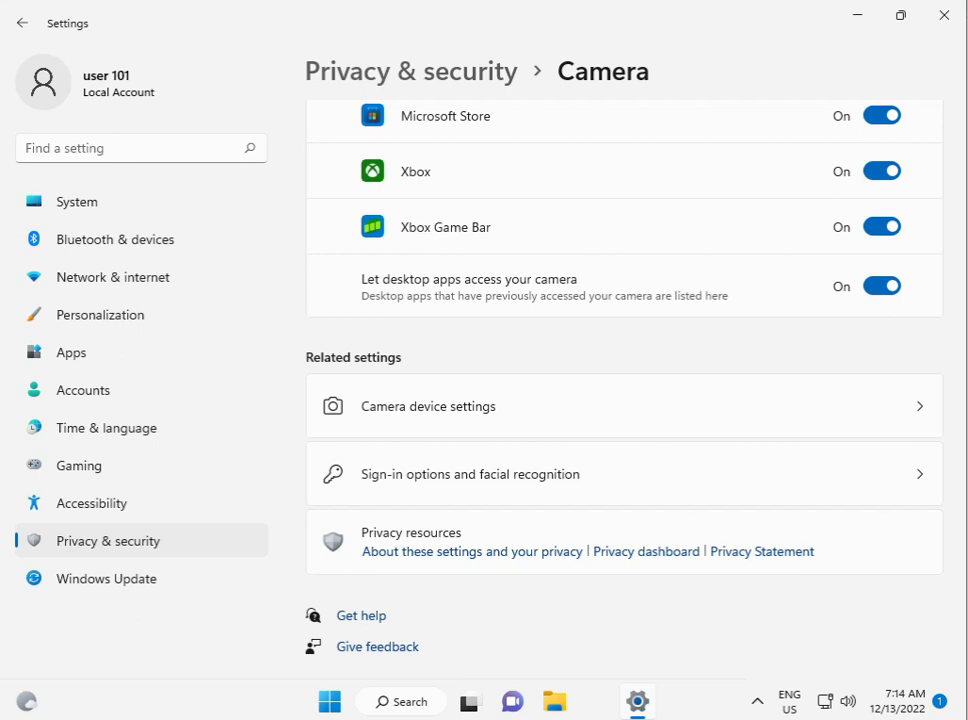
left_click(942, 17)
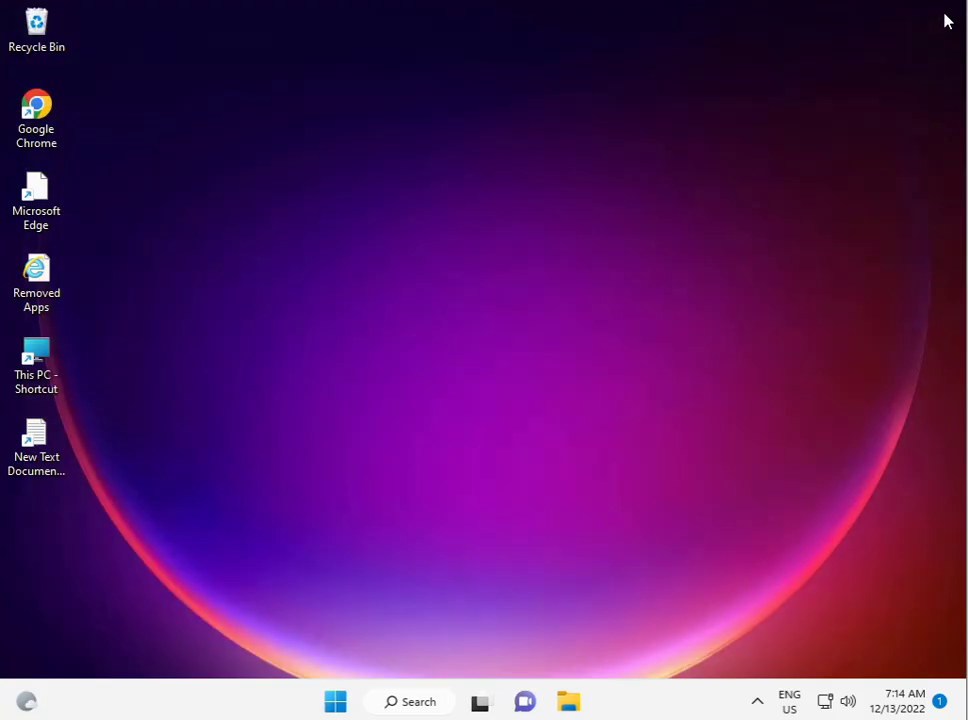
- Find Command Prompt with a search for cmd, run it as administrator and allow it to make changes
left_click(360, 701)
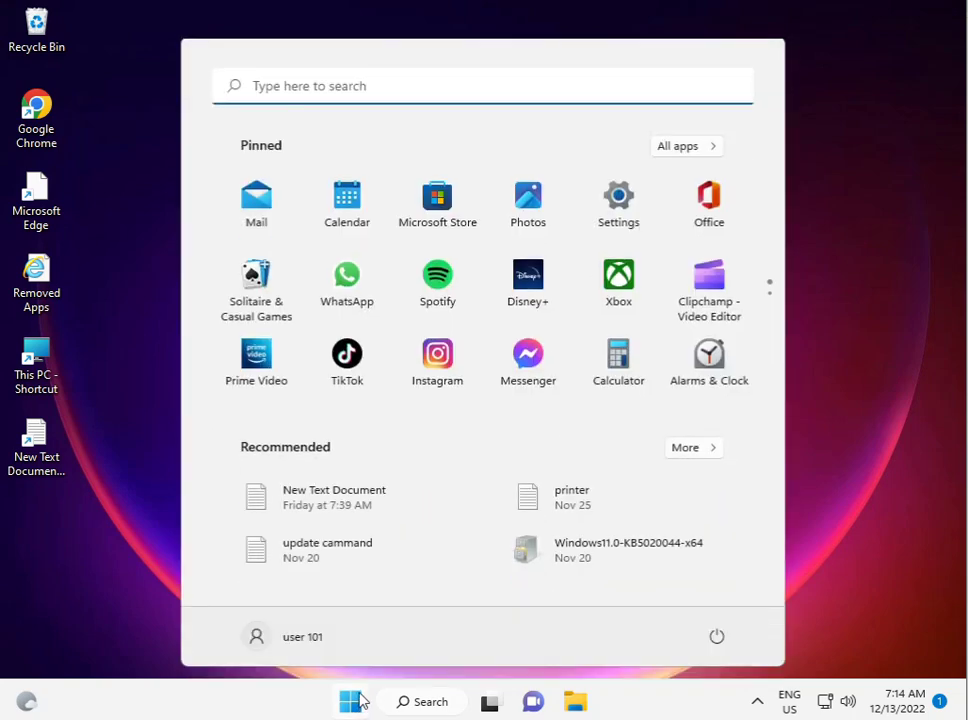
type("cmd")
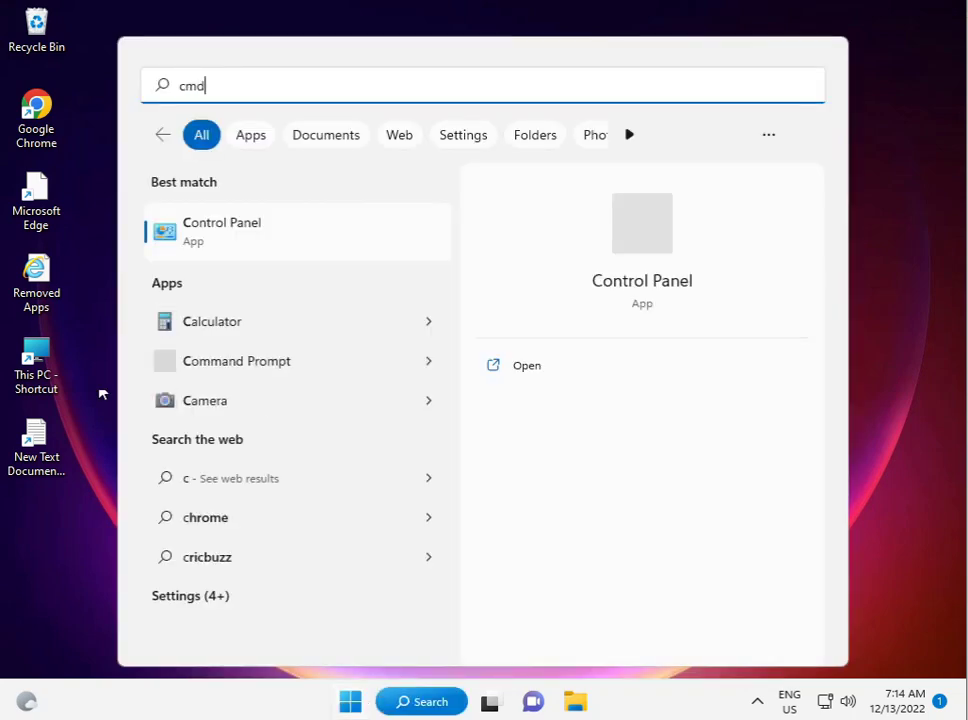
left_click(198, 236)
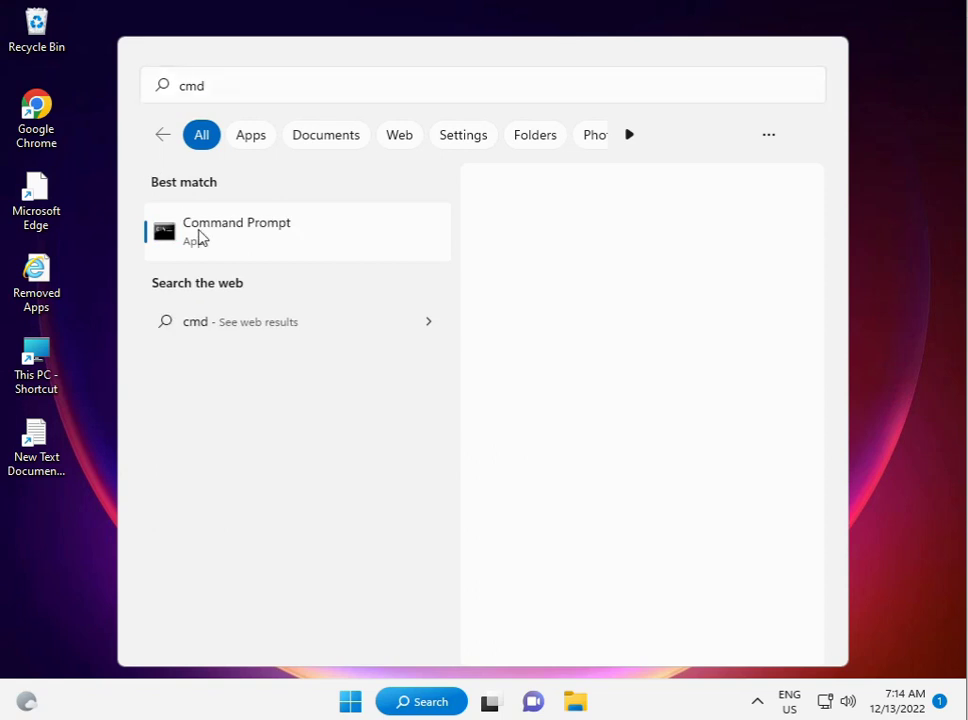
right_click(198, 236)
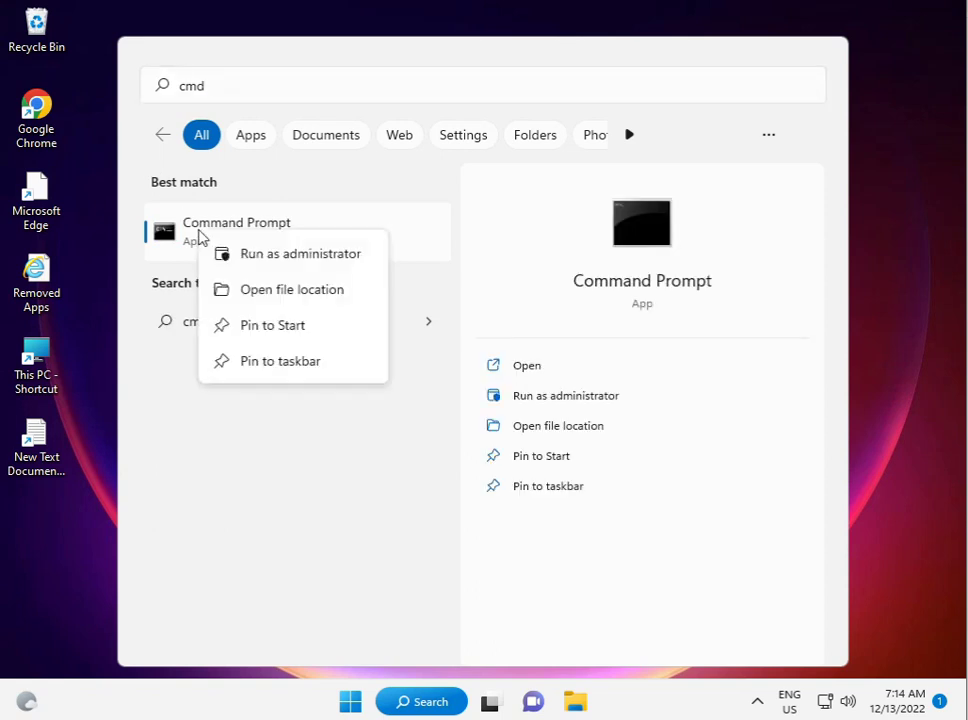
left_click(245, 255)
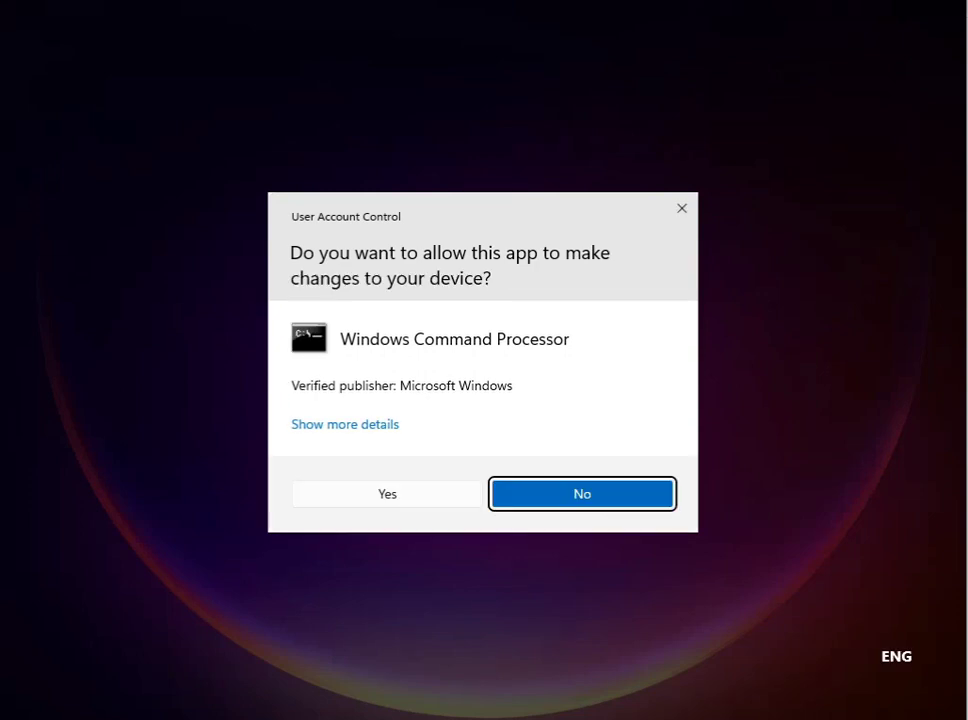
left_click(414, 496)
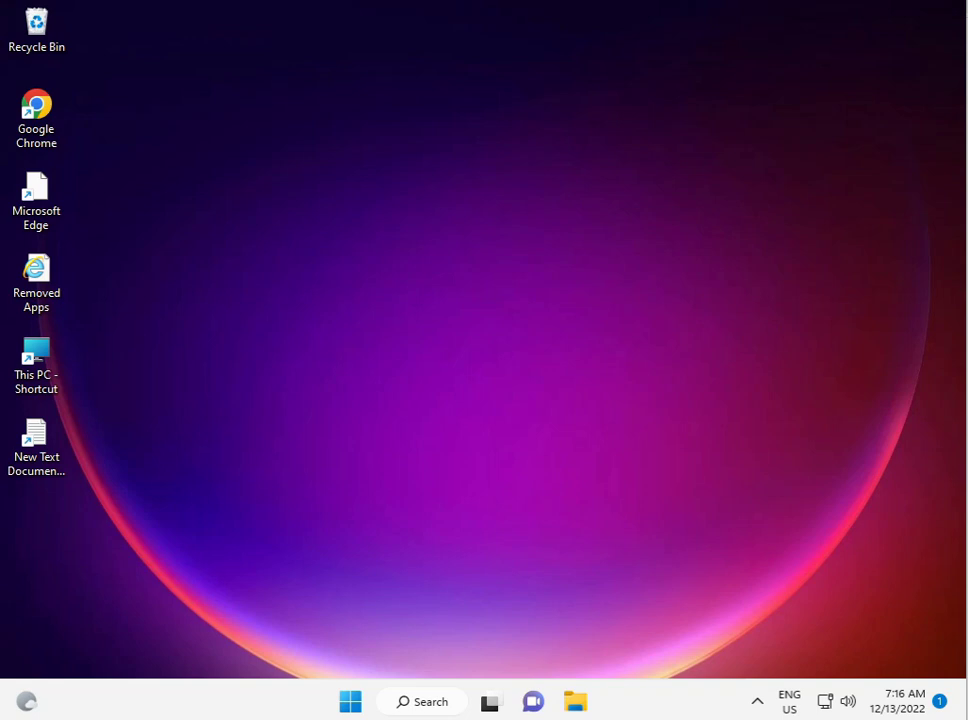
- Search for regedit, open Registry Editor and allow it to make changes to the device
left_click(350, 703)
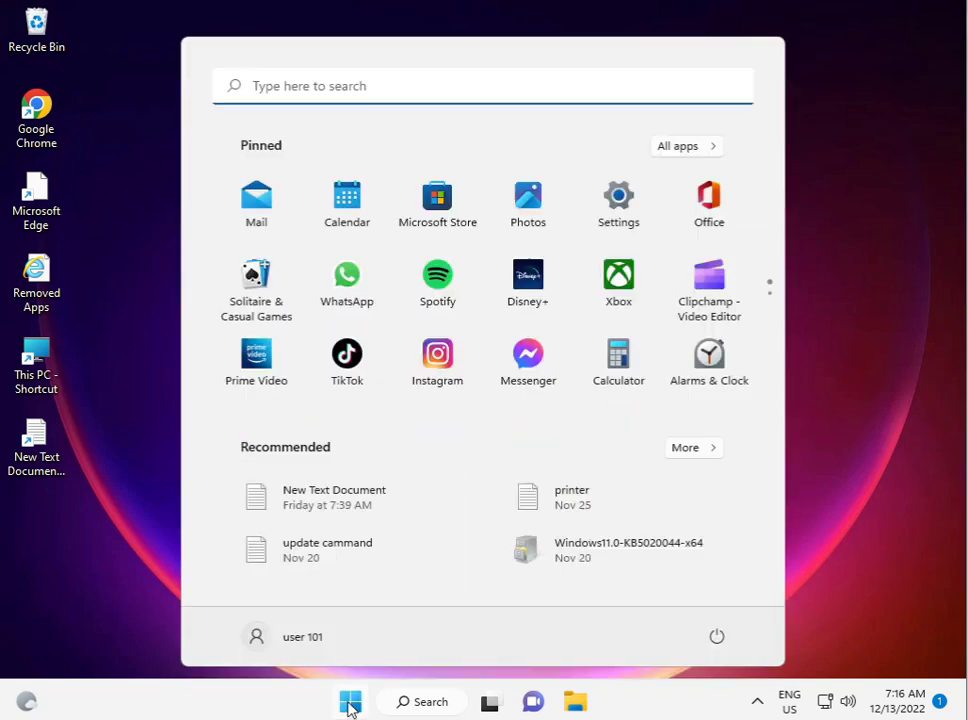
type("re")
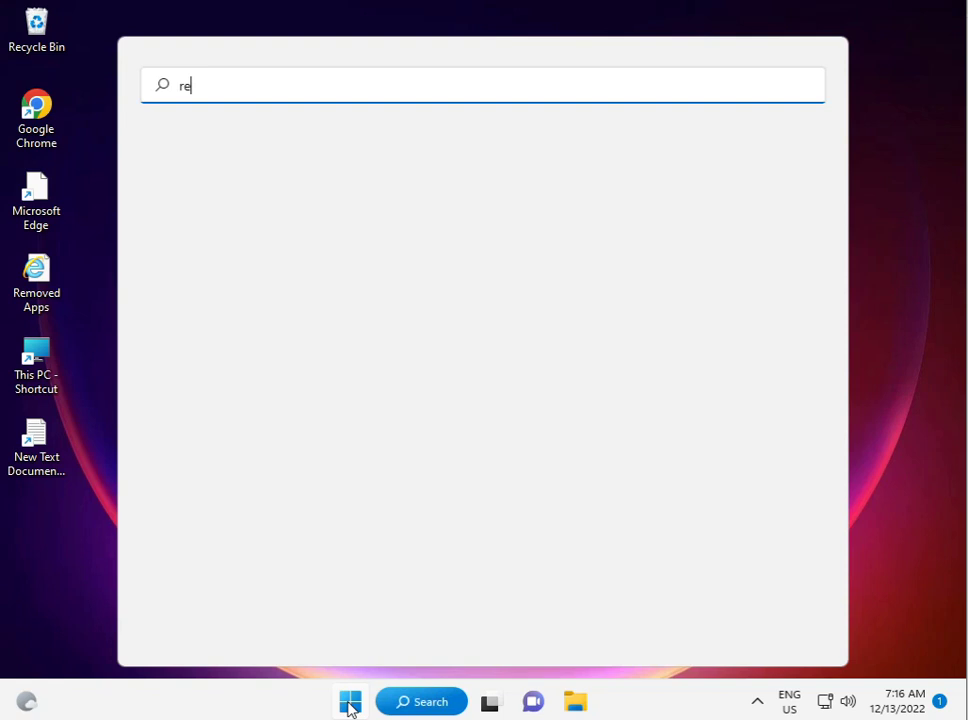
type("ge")
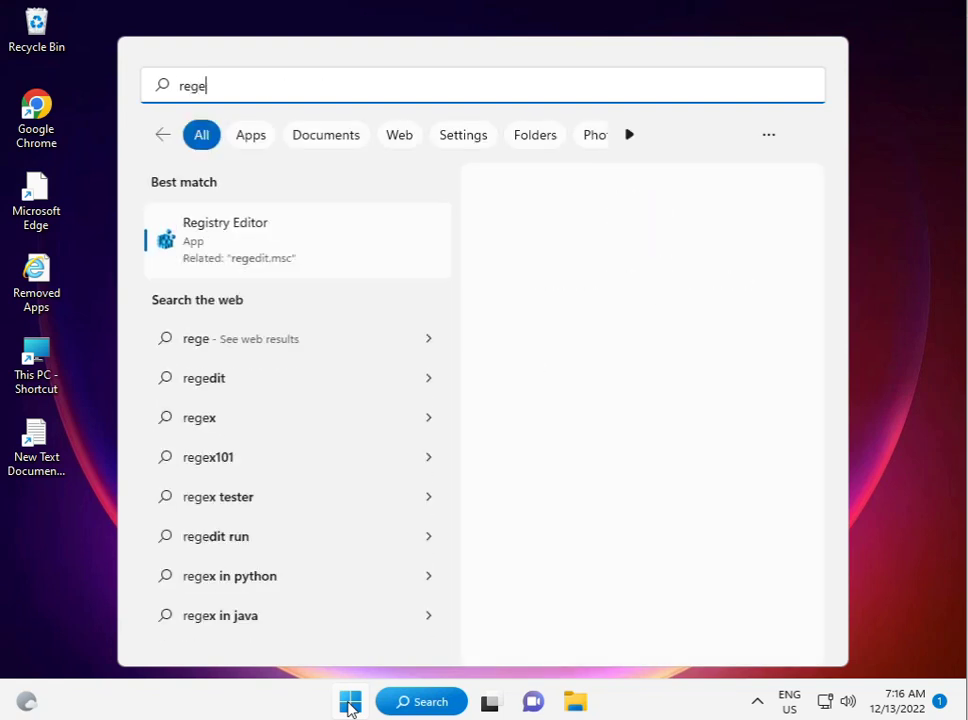
type("di")
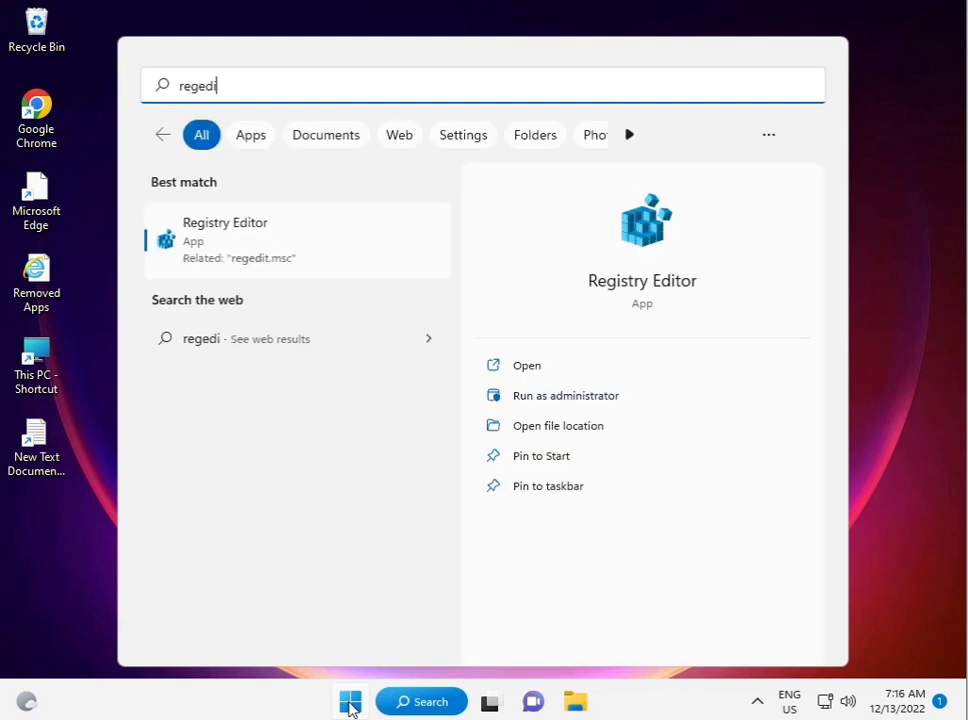
left_click(205, 256)
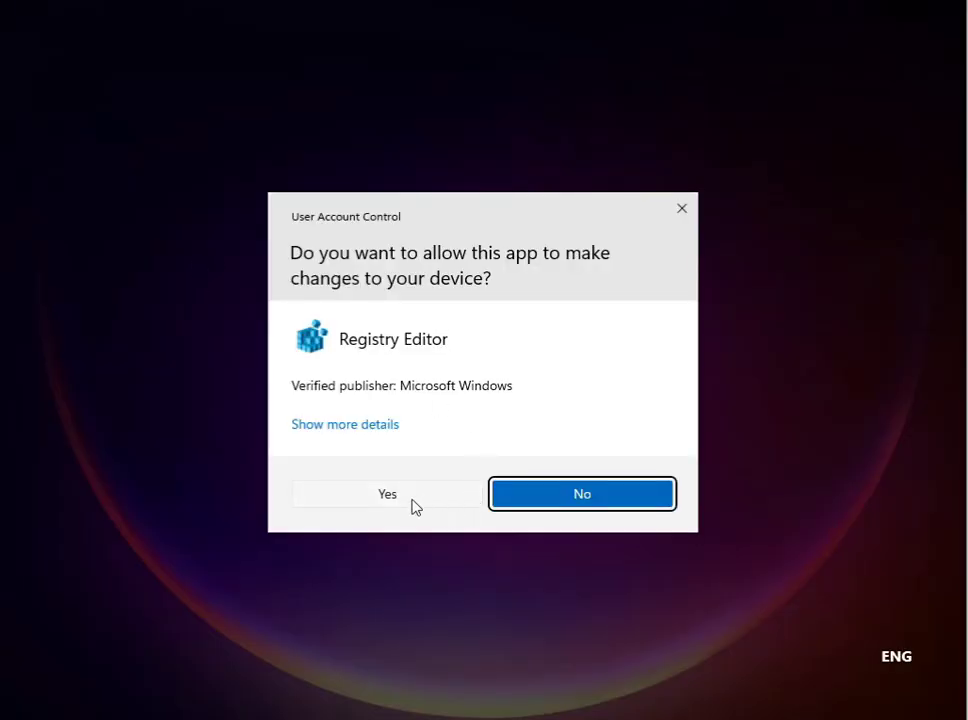
left_click(406, 497)
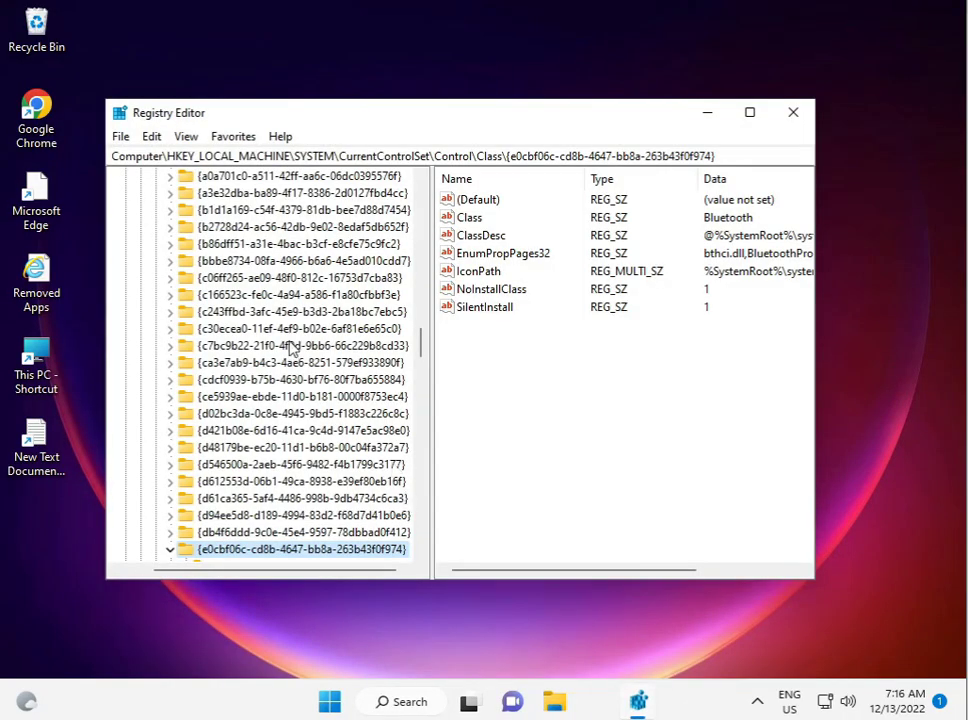
- Collapse the expanded SYSTEM branch and the HKEY_LOCAL_MACHINE hive in the registry tree
scroll(190, 338, "up", 15)
scroll(190, 338, "up", 7)
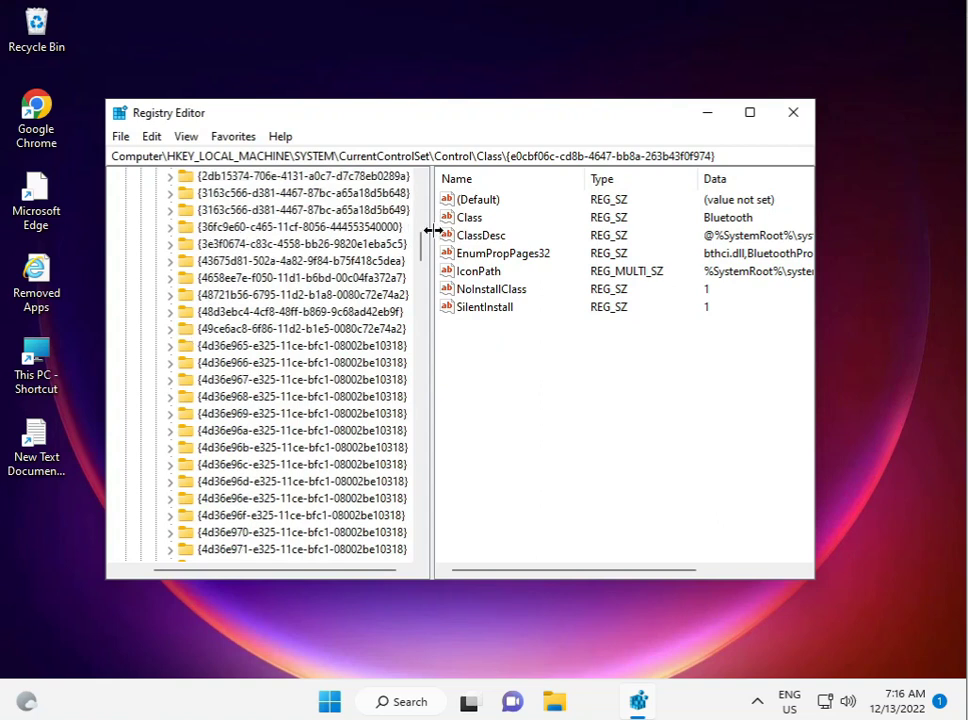
scroll(422, 177, "up", 12)
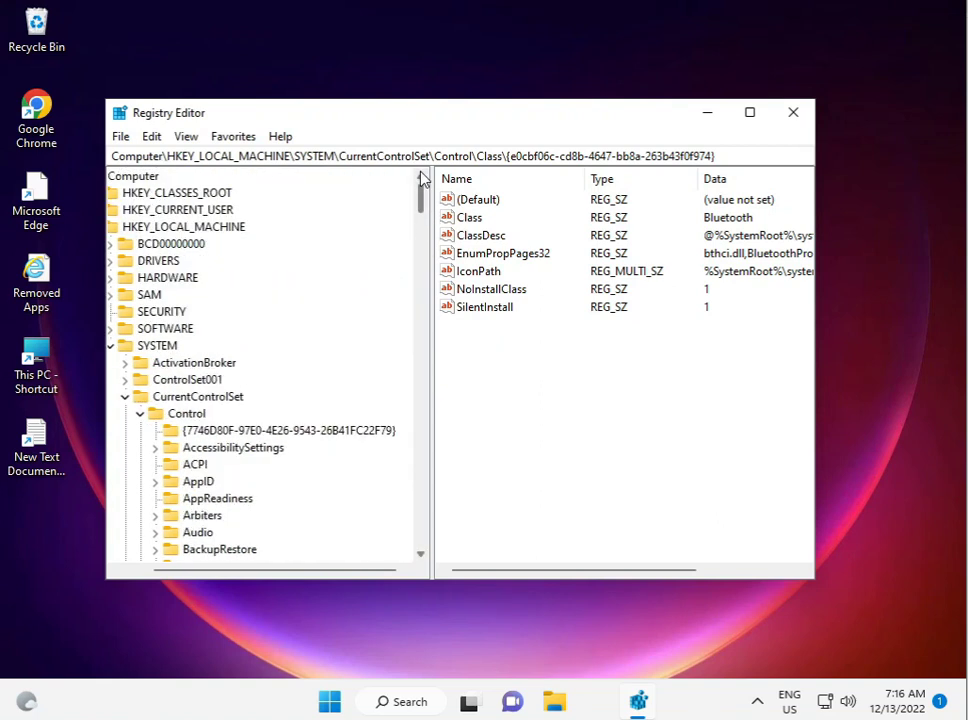
left_click(111, 346)
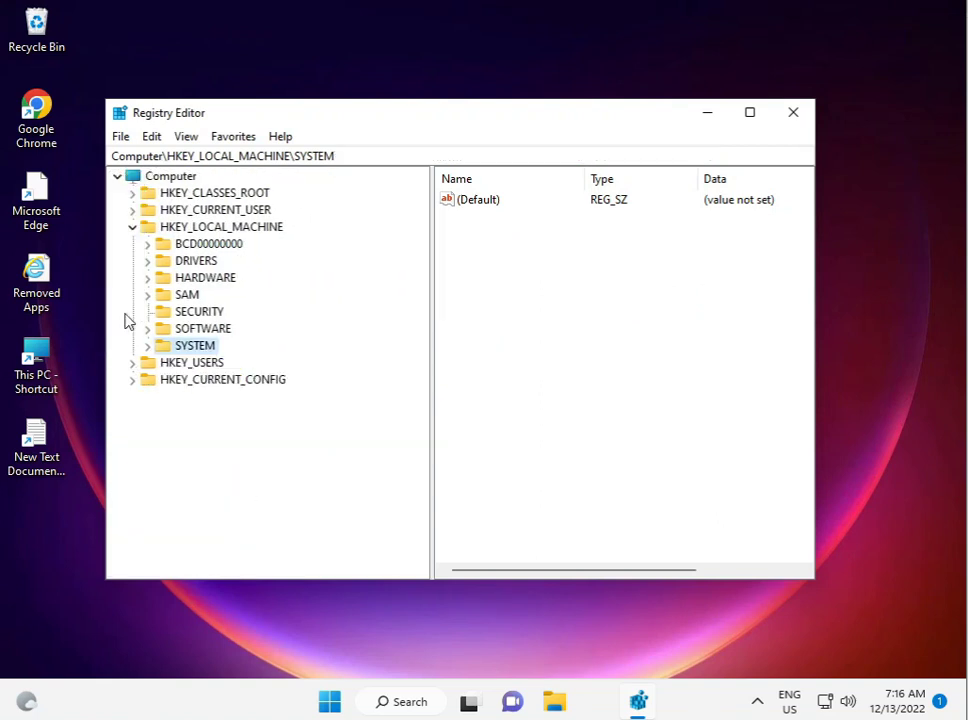
left_click(132, 228)
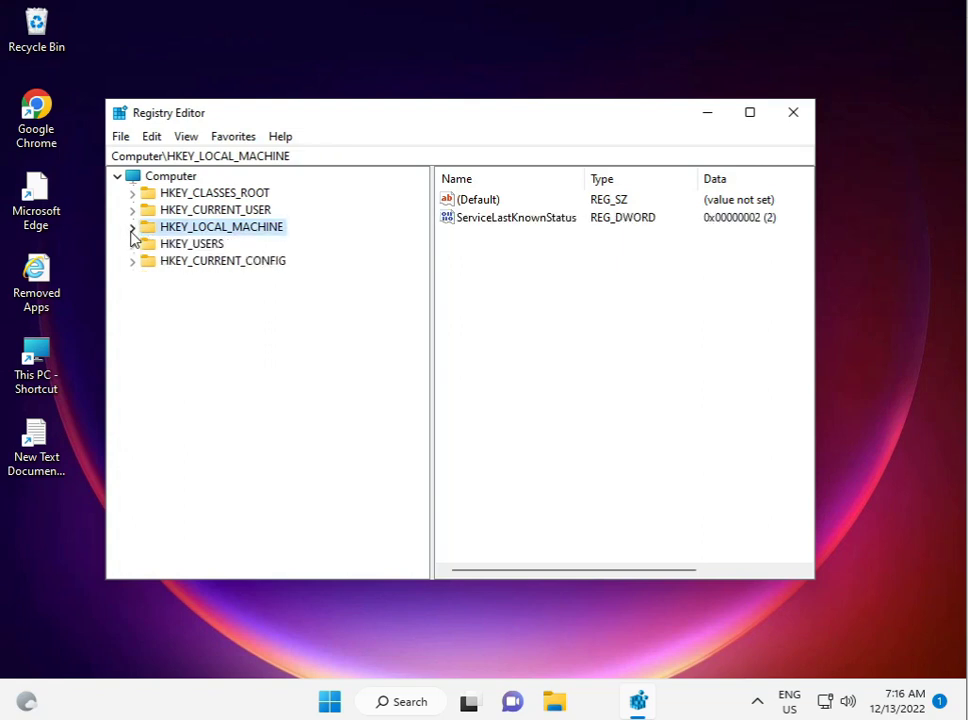
- Expand HKEY_LOCAL_MACHINE and SOFTWARE, then select and expand the Microsoft key
left_click(132, 228)
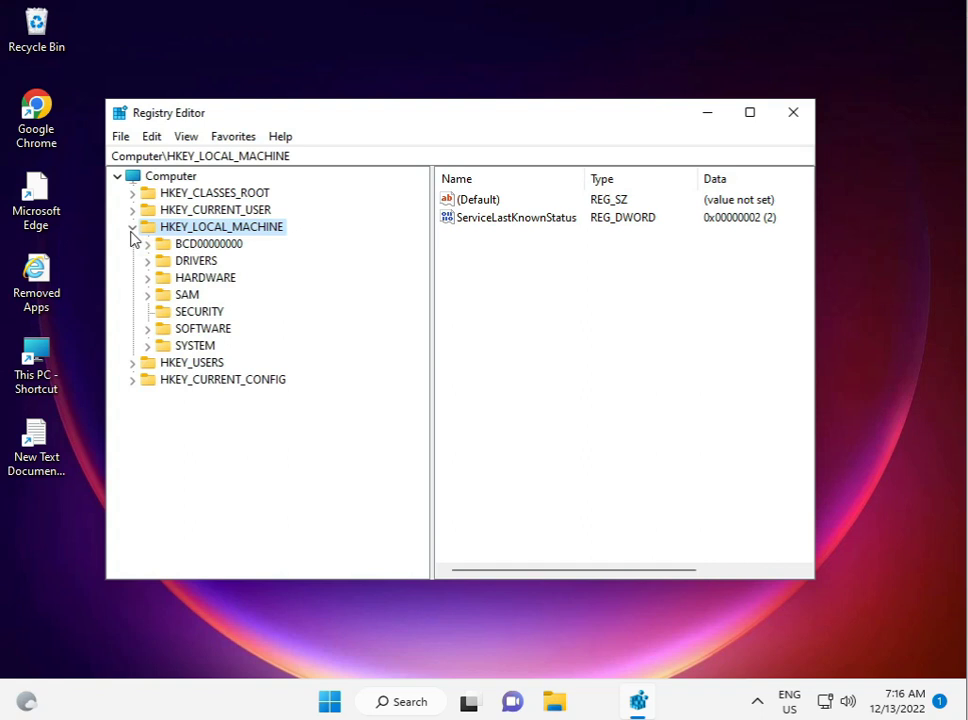
left_click(147, 329)
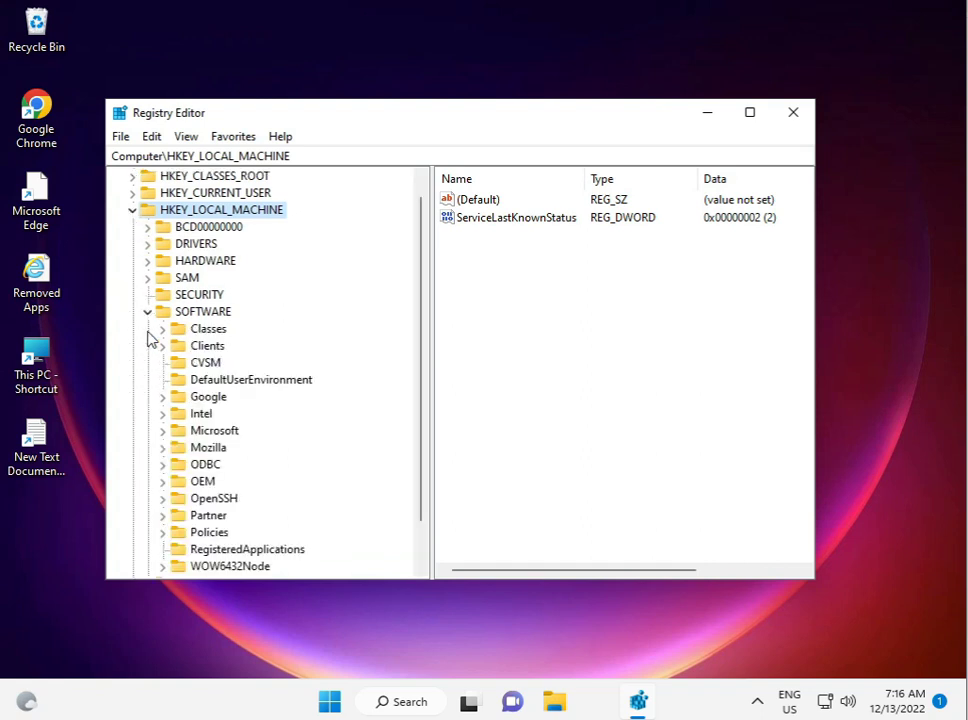
left_click(196, 434)
left_click(164, 431)
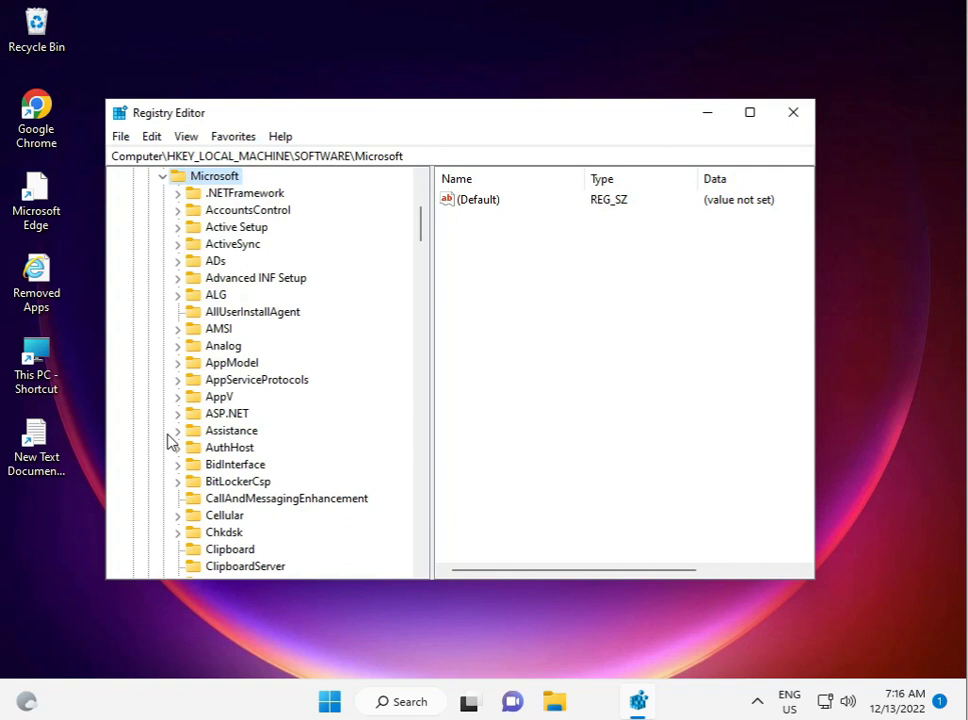
- Find the Windows Media Foundation key under Microsoft and expand it and its Platform subkey
scroll(170, 440, "down", 12)
scroll(183, 448, "down", 12)
scroll(183, 448, "down", 8)
scroll(183, 448, "down", 5)
scroll(183, 448, "down", 5)
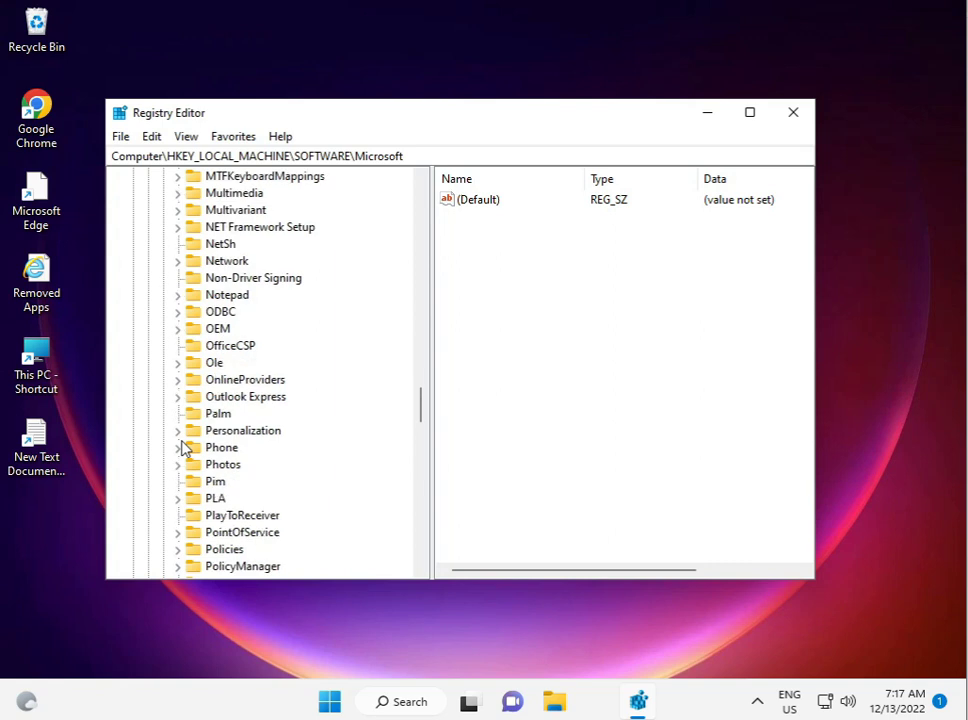
scroll(183, 448, "down", 13)
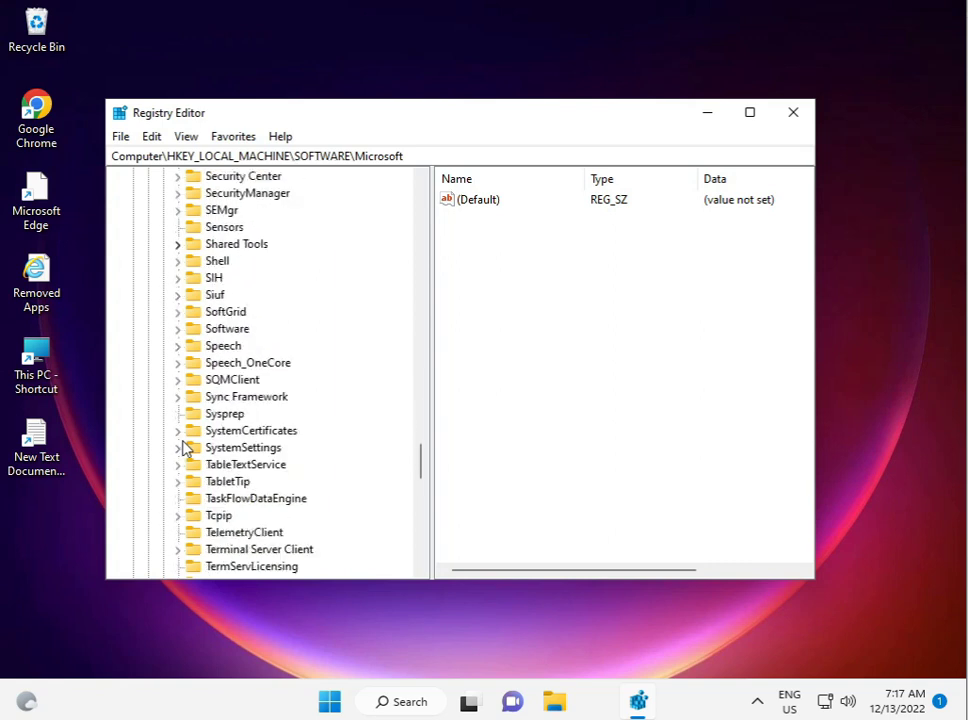
scroll(183, 448, "down", 4)
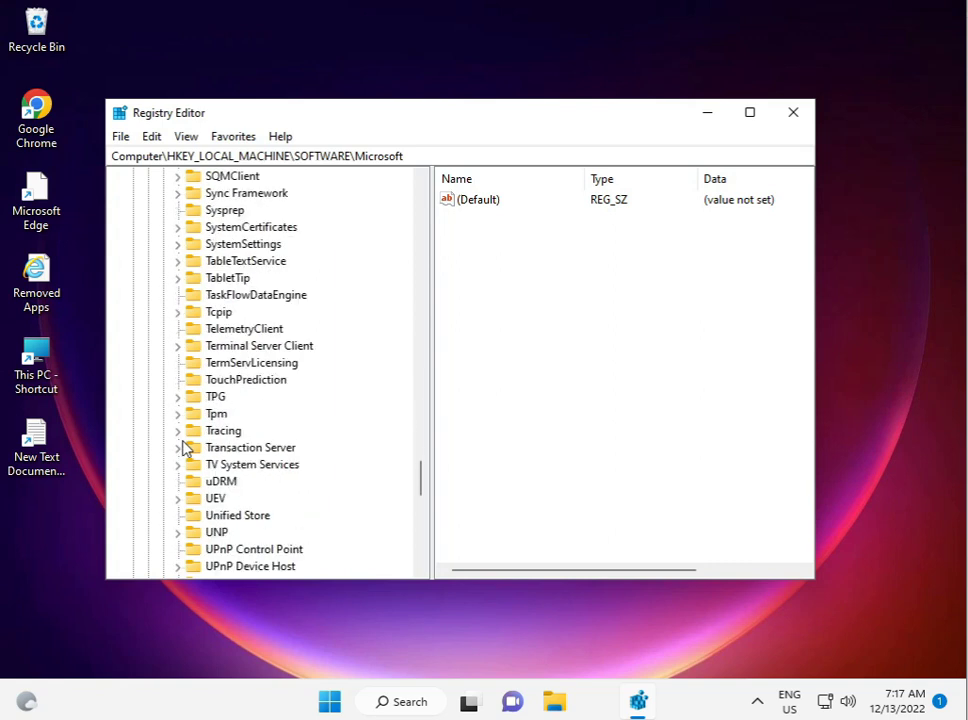
scroll(183, 448, "down", 5)
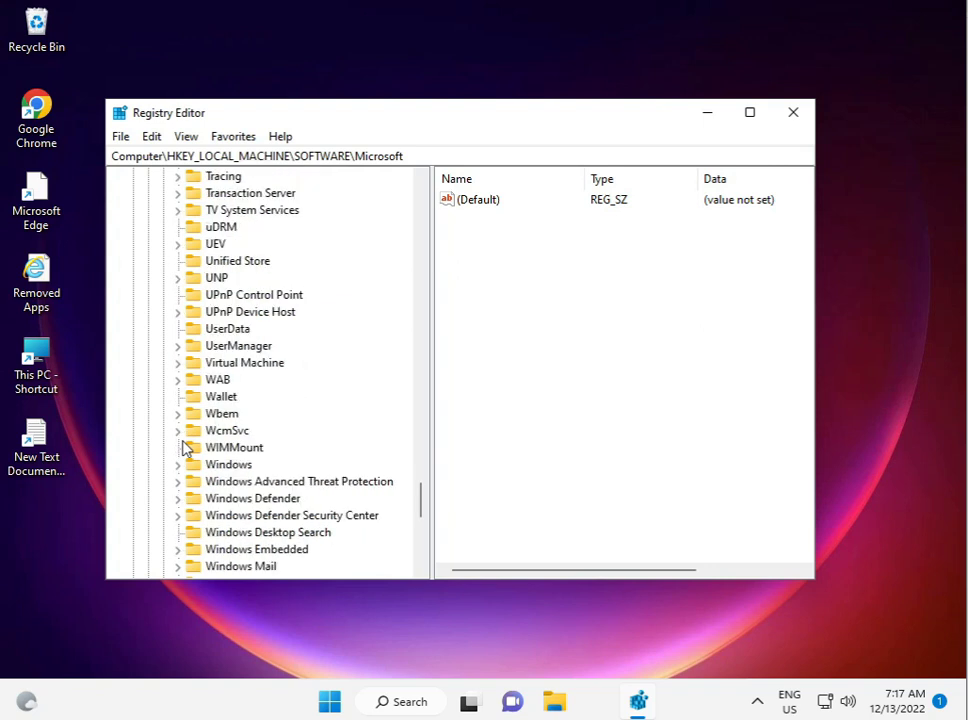
scroll(183, 448, "down", 1)
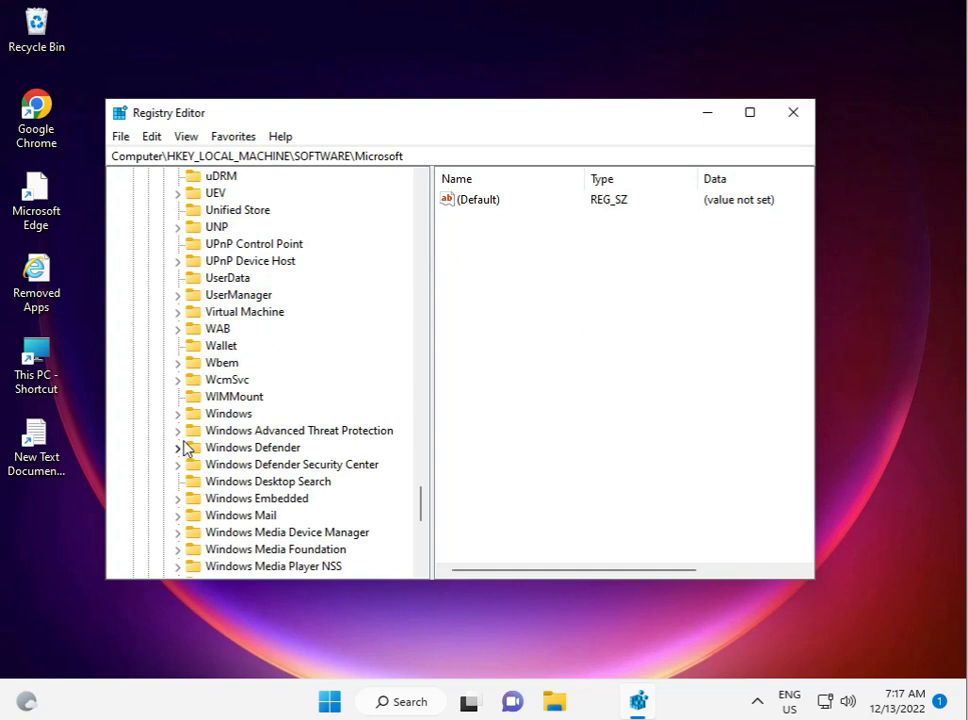
left_click(179, 549)
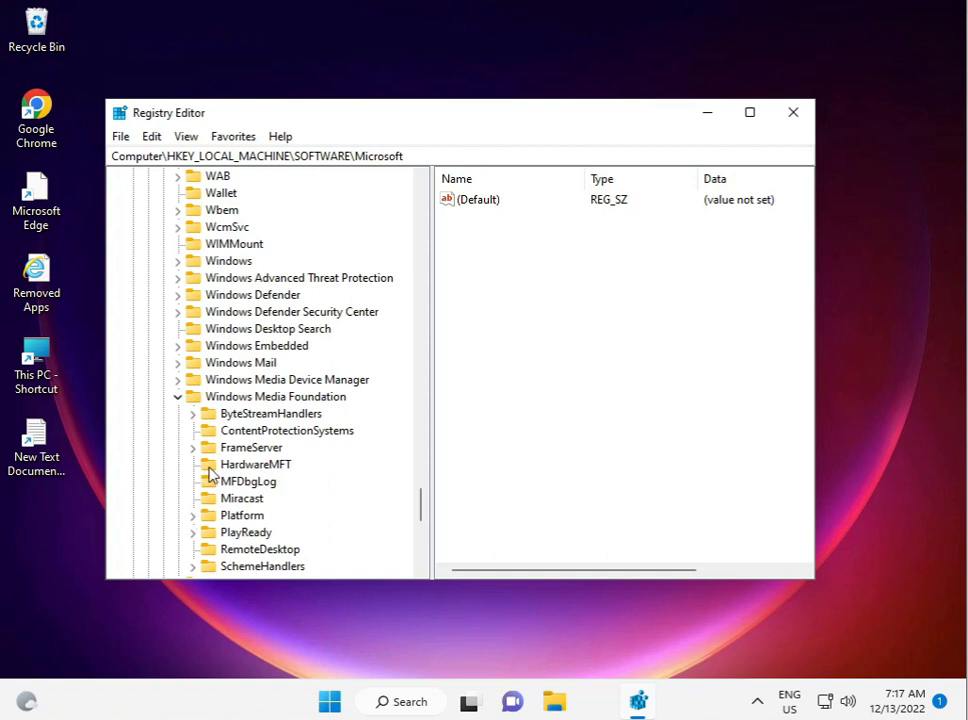
left_click(194, 516)
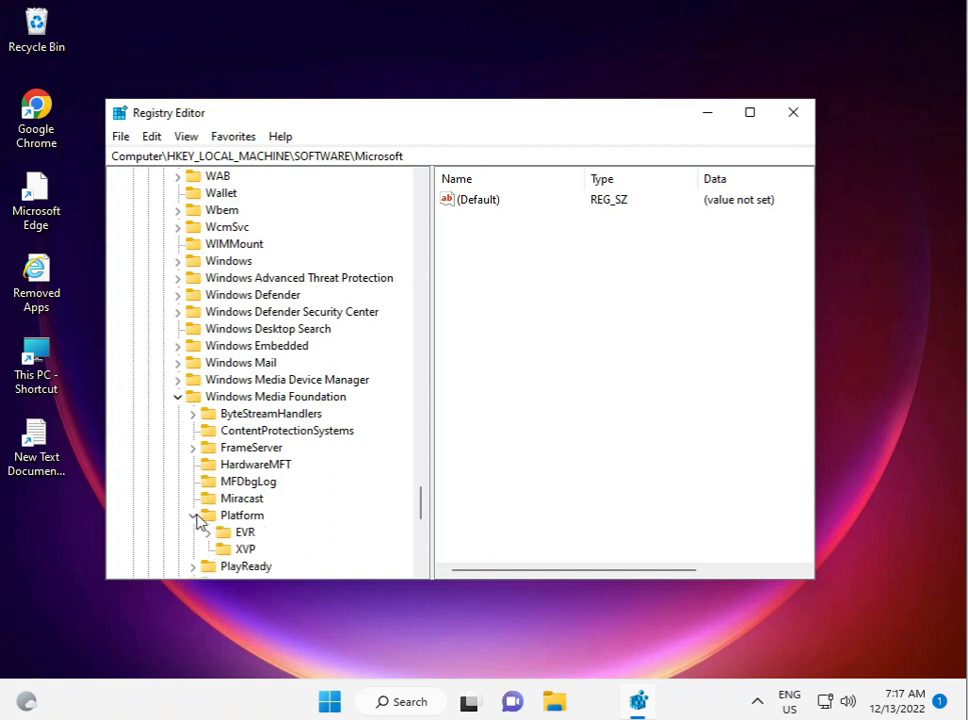
scroll(198, 519, "down", 1)
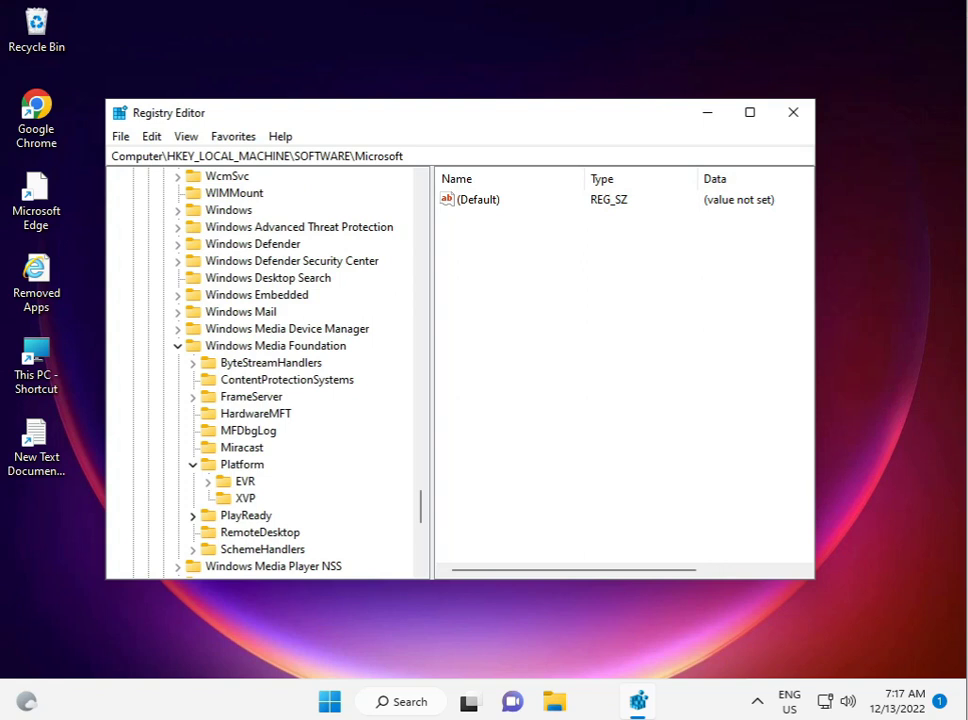
- Create a DWORD (32-bit) value named EnableFrameServerMode in the selected Microsoft key
right_click(547, 326)
mouse_move(594, 336)
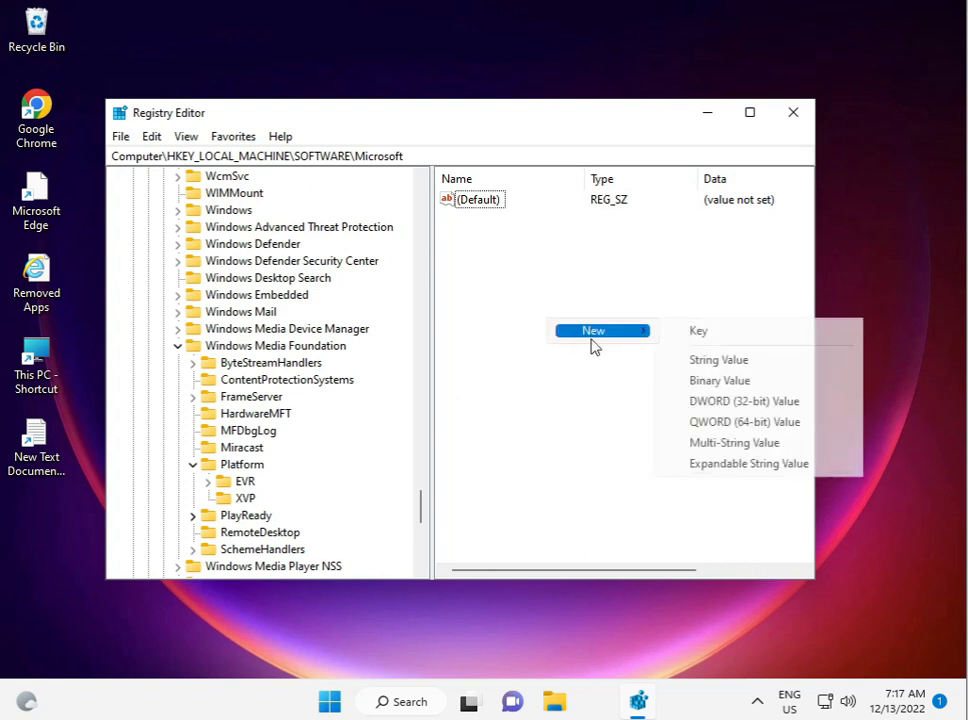
left_click(708, 404)
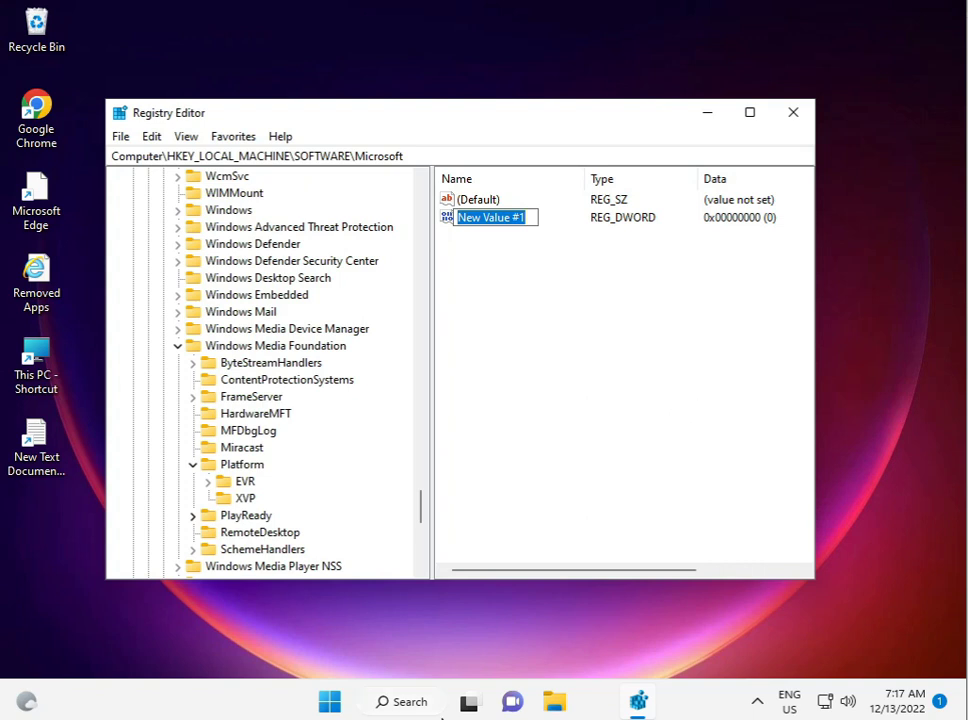
left_click(512, 220)
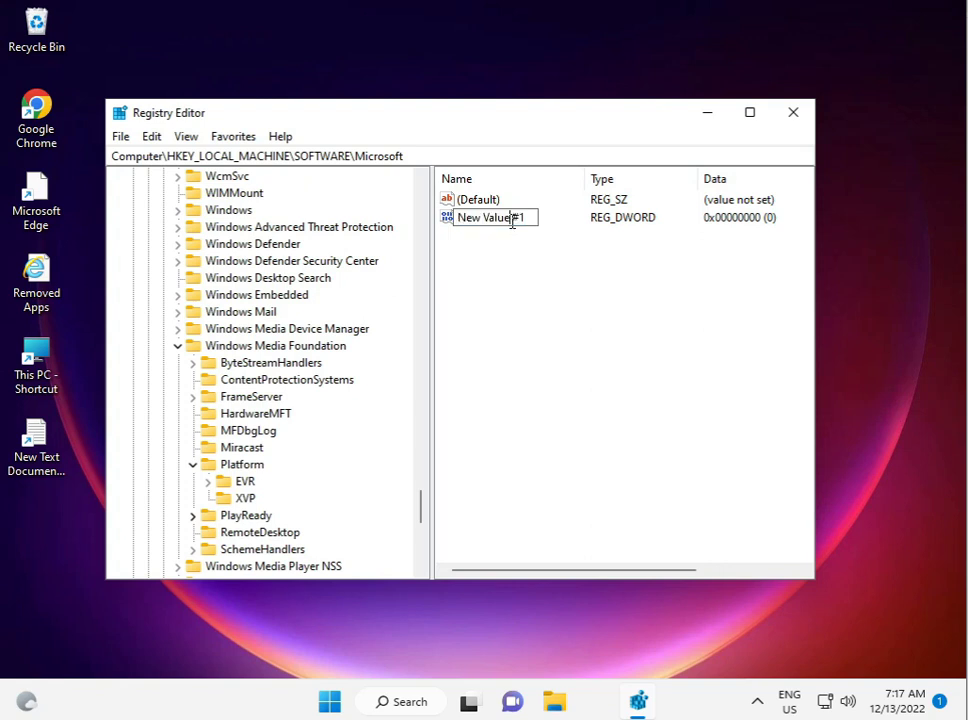
key("Delete")
key("Delete")
key("Delete")
key("BackSpace")
key("BackSpace")
key("BackSpace")
key("BackSpace")
key("BackSpace")
key("BackSpace")
key("BackSpace")
key("BackSpace")
key("BackSpace")
type("EnableFrameSer")
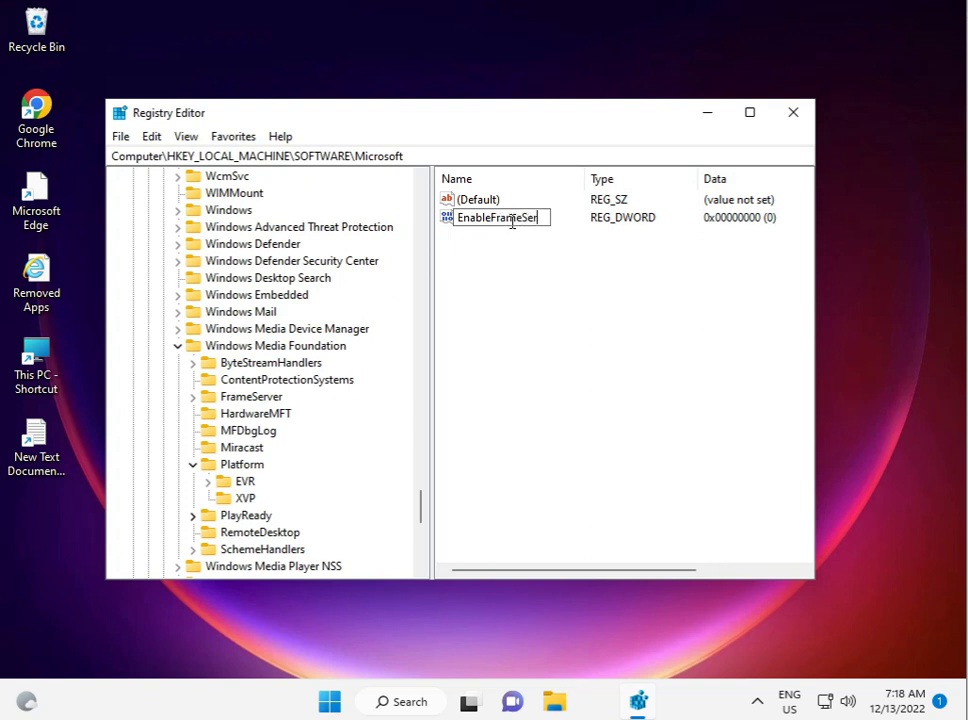
type("verMode")
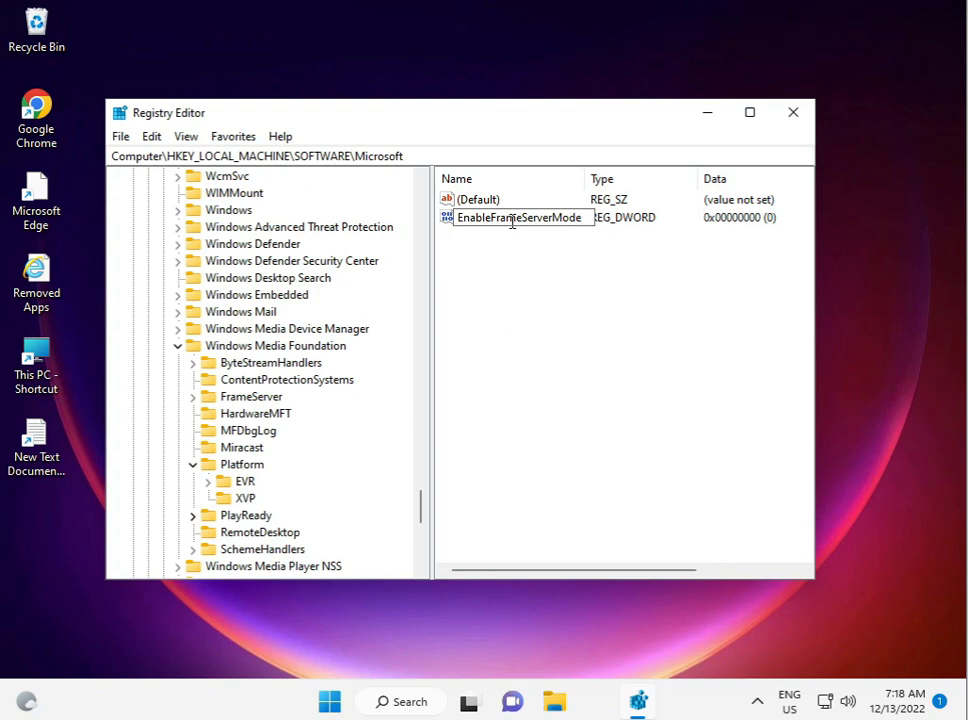
key("Return")
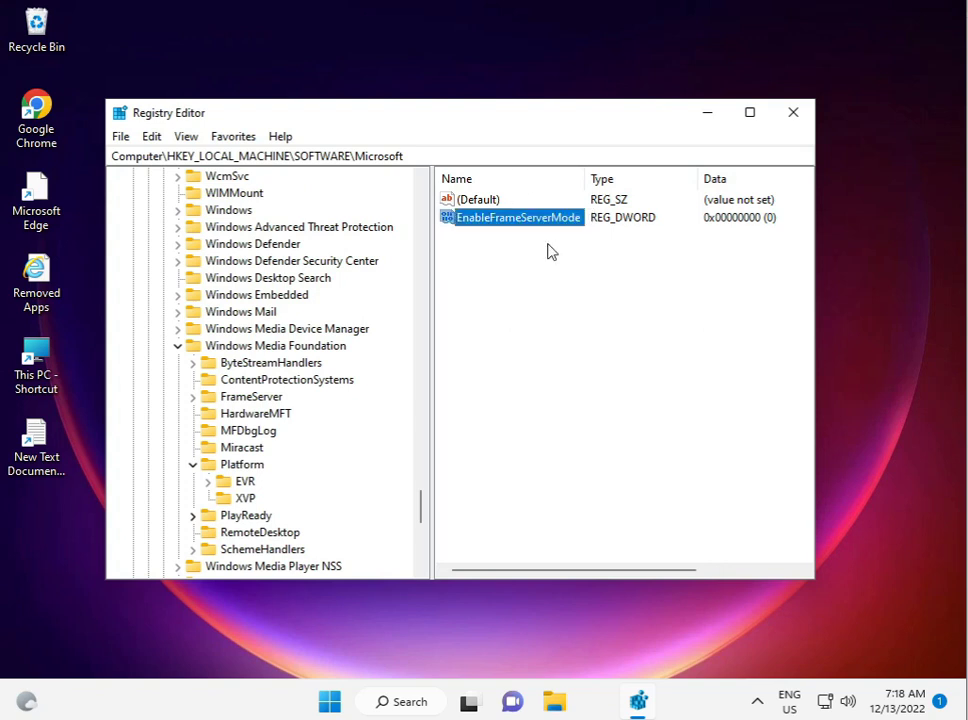
- Accept value data 0 in hexadecimal for EnableFrameServerMode and close Registry Editor
double_click(555, 224)
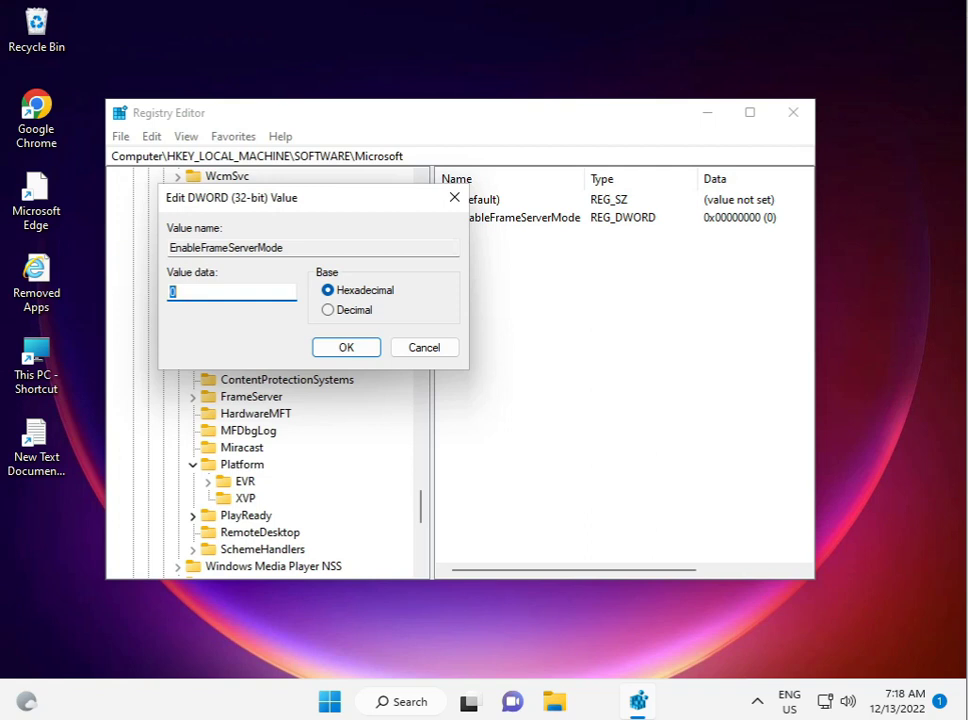
left_click(345, 347)
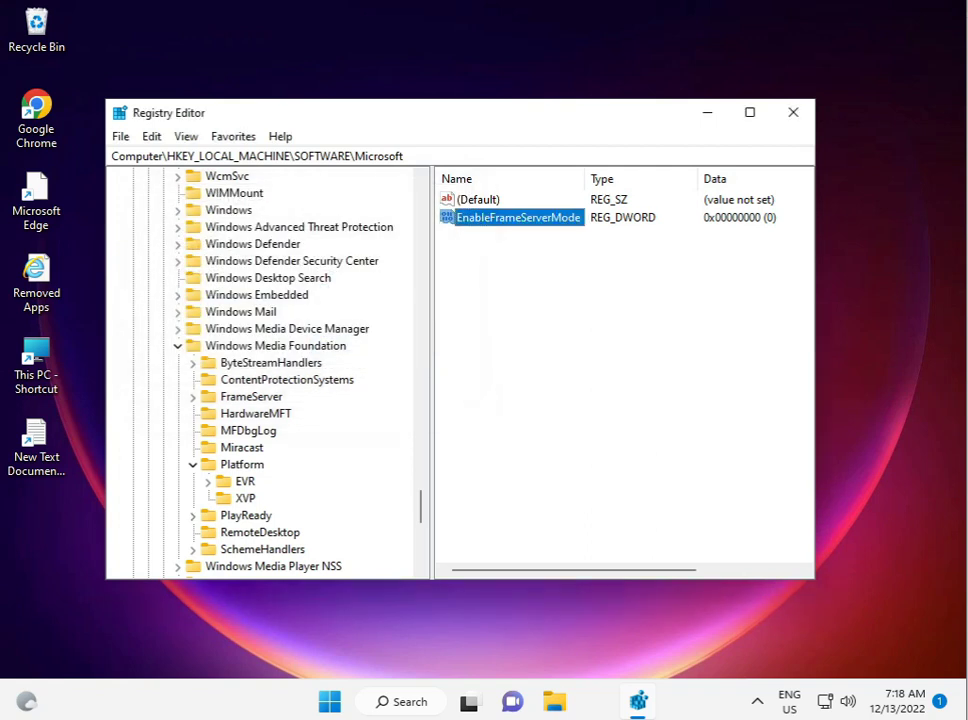
left_click(795, 113)
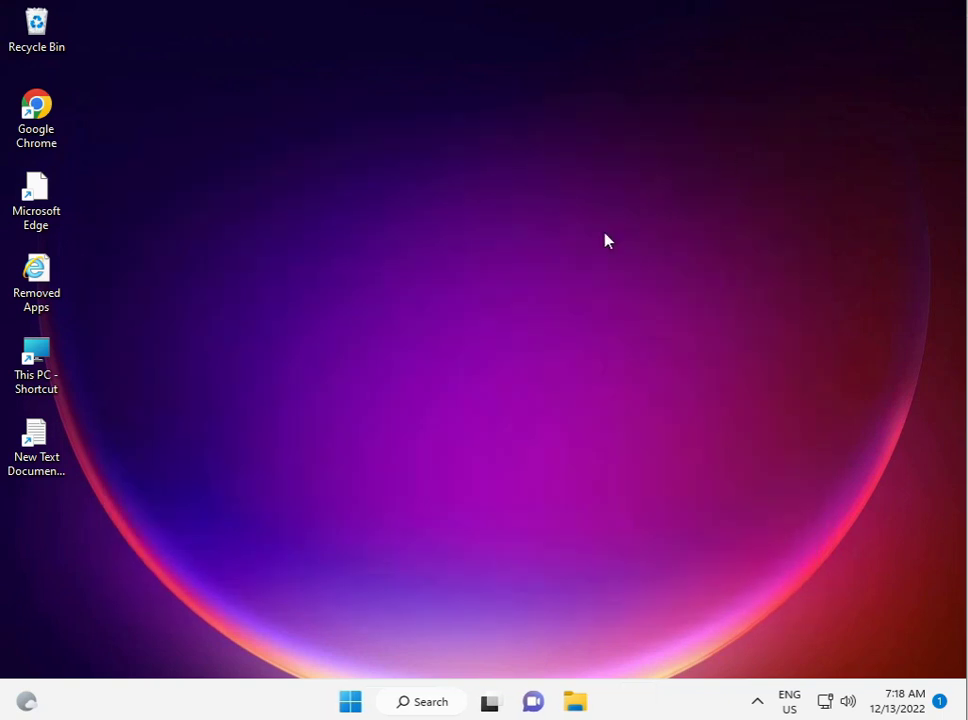